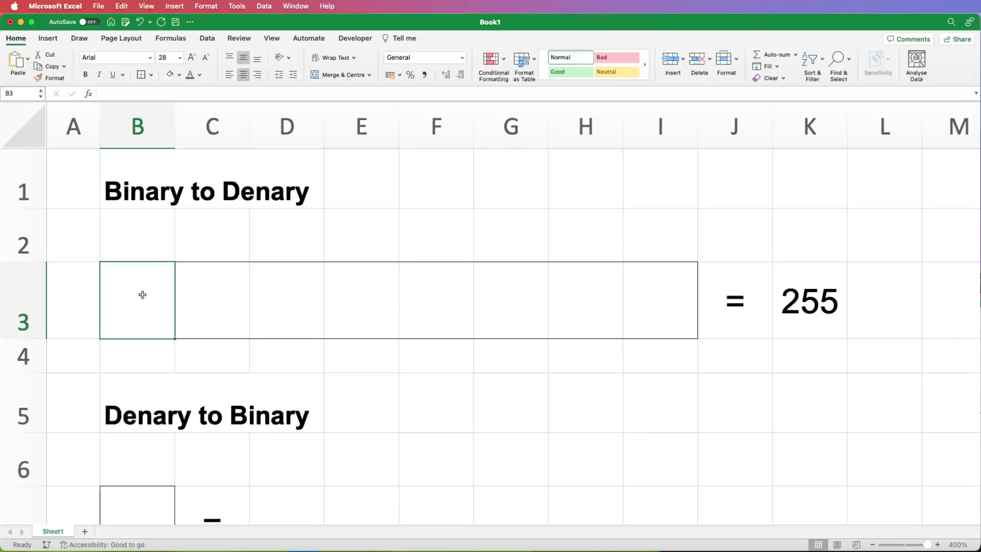
# Enter 1 in I2 as the units place value above the binary cells
pyautogui.moveTo(133, 291)
pyautogui.mouseDown()
pyautogui.moveTo(373, 306)
pyautogui.moveTo(657, 305)
pyautogui.moveTo(160, 303)
pyautogui.mouseUp()
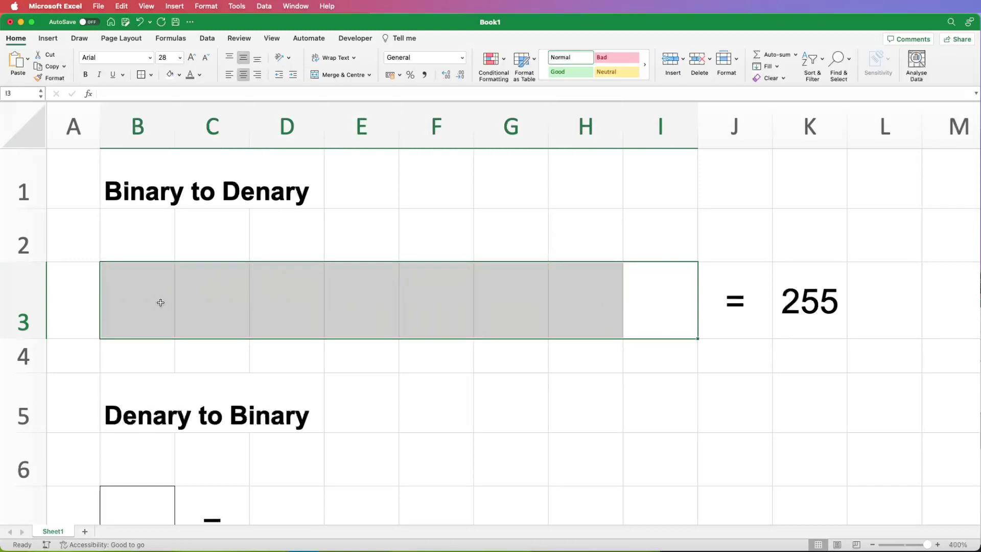
pyautogui.click(490, 301)
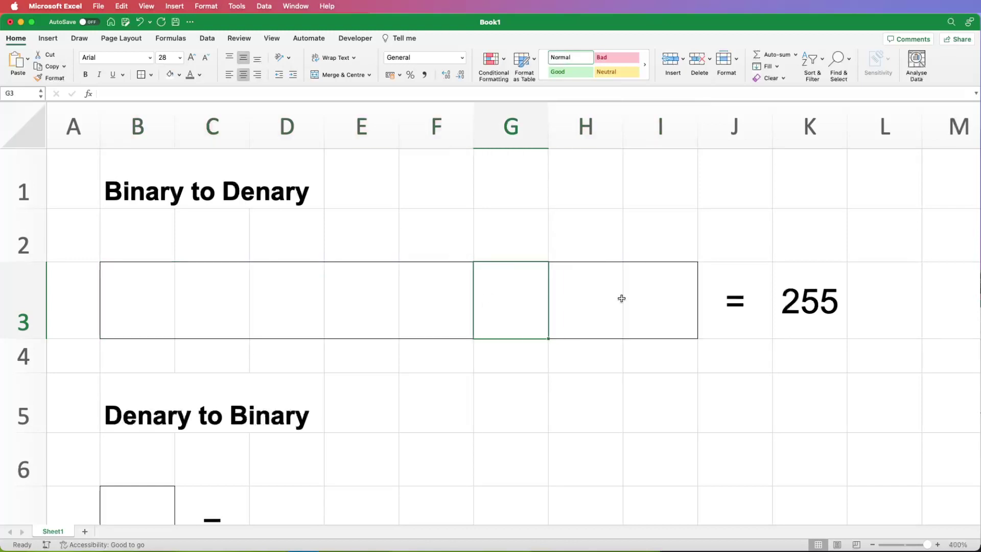
pyautogui.click(657, 300)
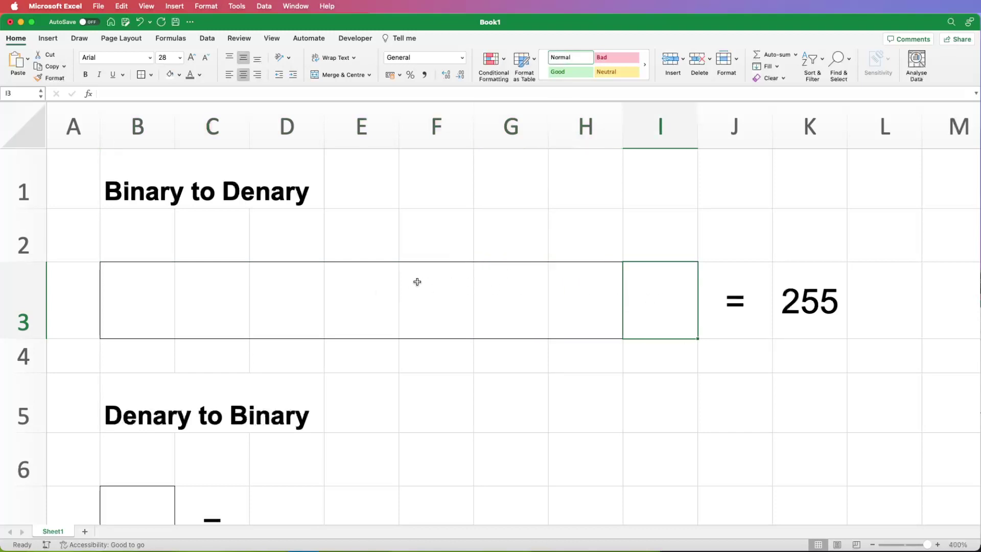
pyautogui.click(657, 245)
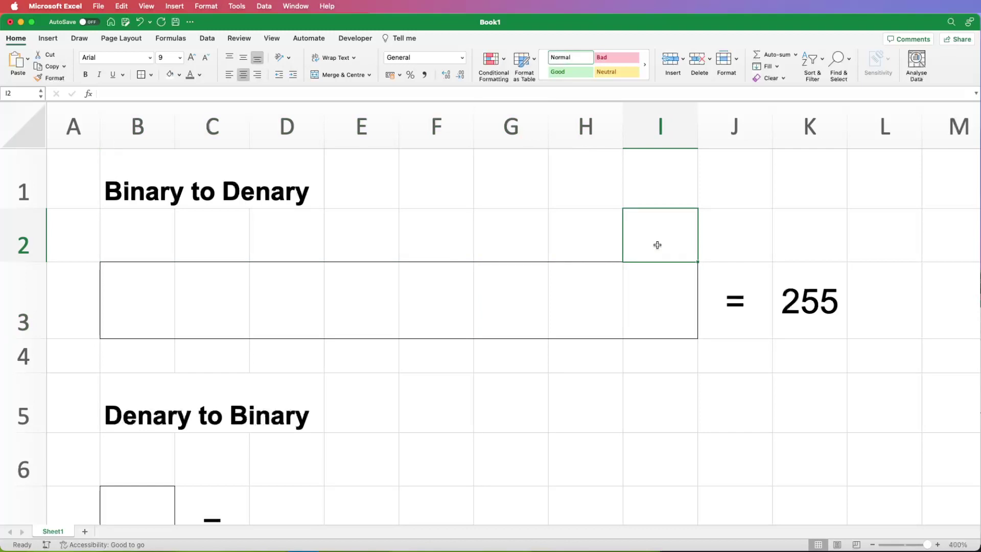
pyautogui.write('1')
pyautogui.press('Return')
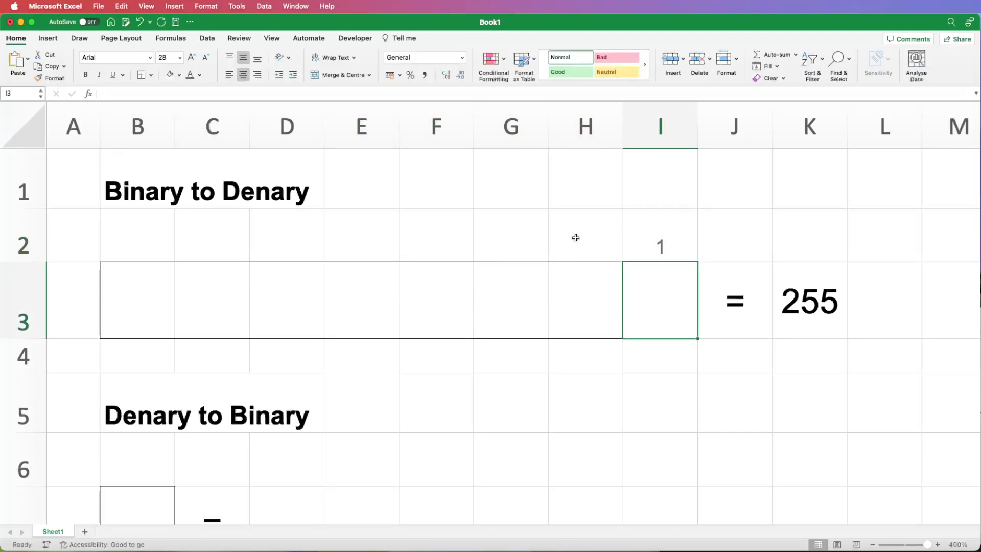
# Enter =I2*2 in H2 and fill it left to B2, giving place values up to 128
pyautogui.click(572, 238)
pyautogui.write('=')
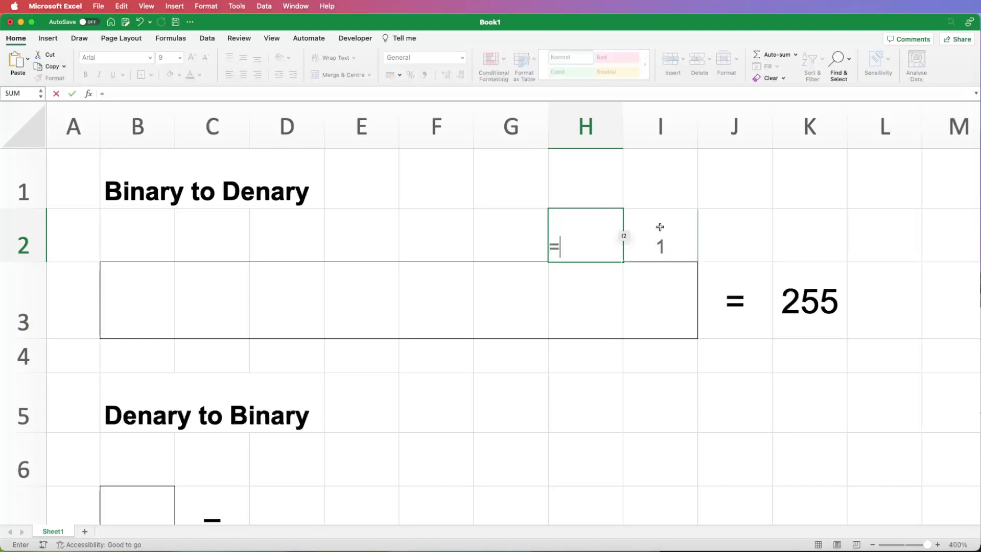
pyautogui.click(668, 230)
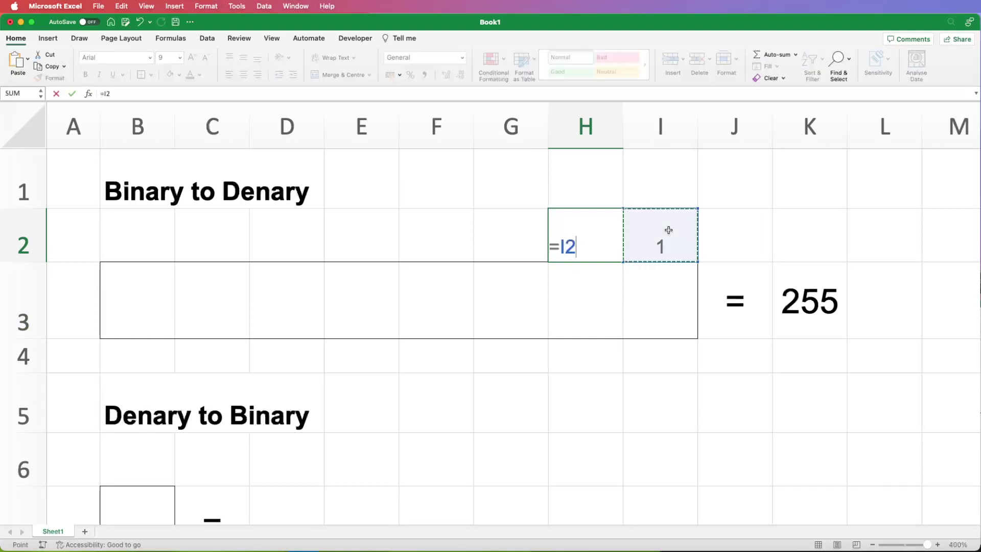
pyautogui.write('*2')
pyautogui.press('Return')
pyautogui.click(605, 247)
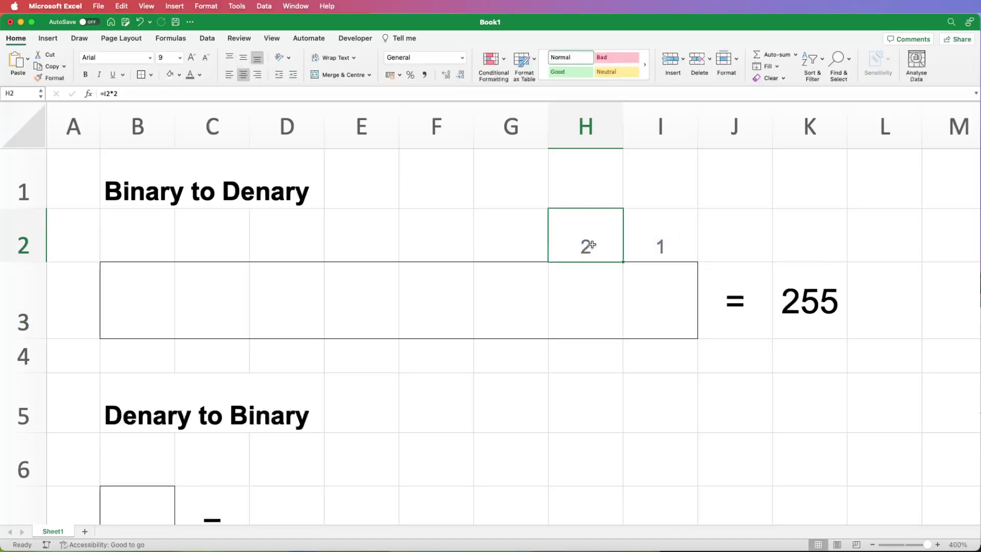
pyautogui.moveTo(623, 261); pyautogui.dragTo(113, 263)
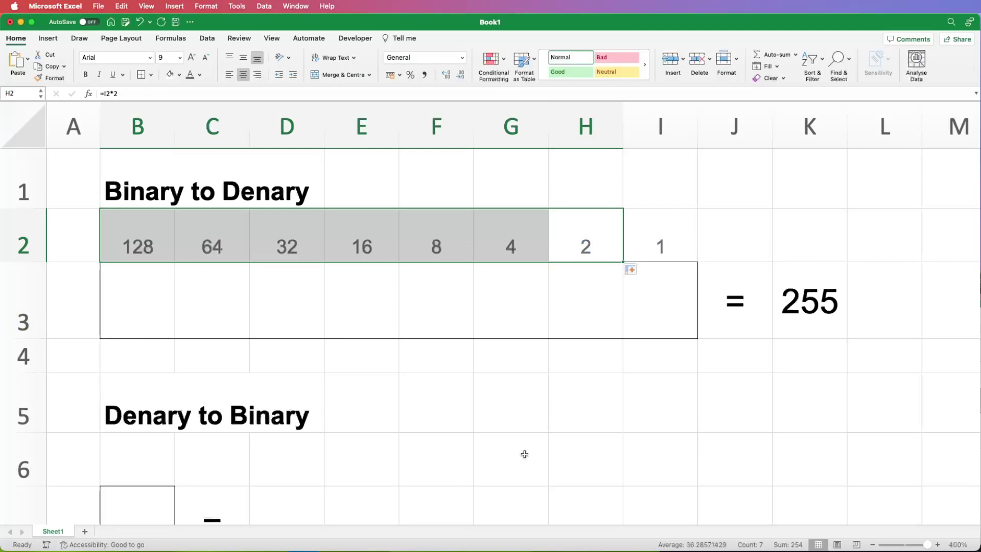
pyautogui.click(672, 308)
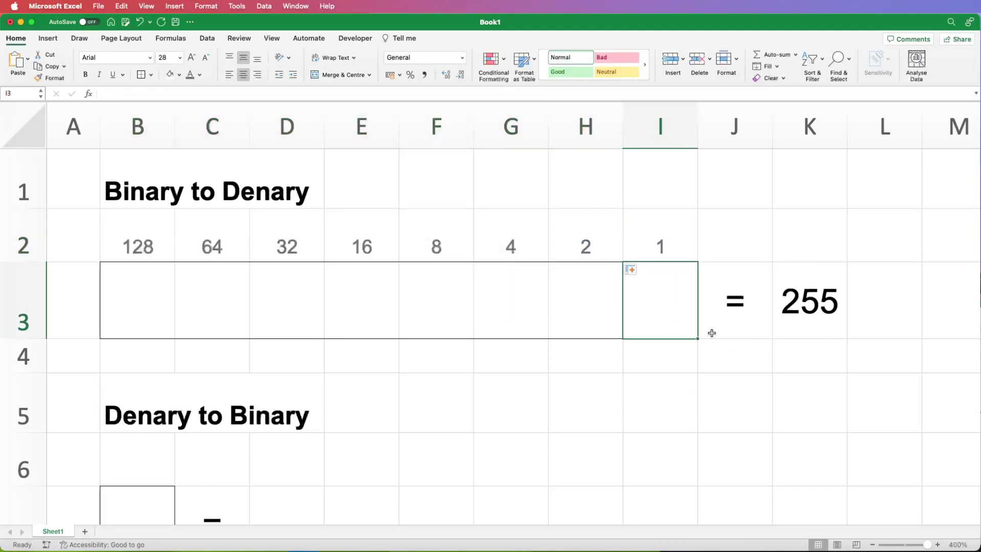
# Type the binary digits 10111101 into B3:I3
pyautogui.click(162, 284)
pyautogui.write('1')
pyautogui.press('Tab')
pyautogui.write('0')
pyautogui.press('Tab')
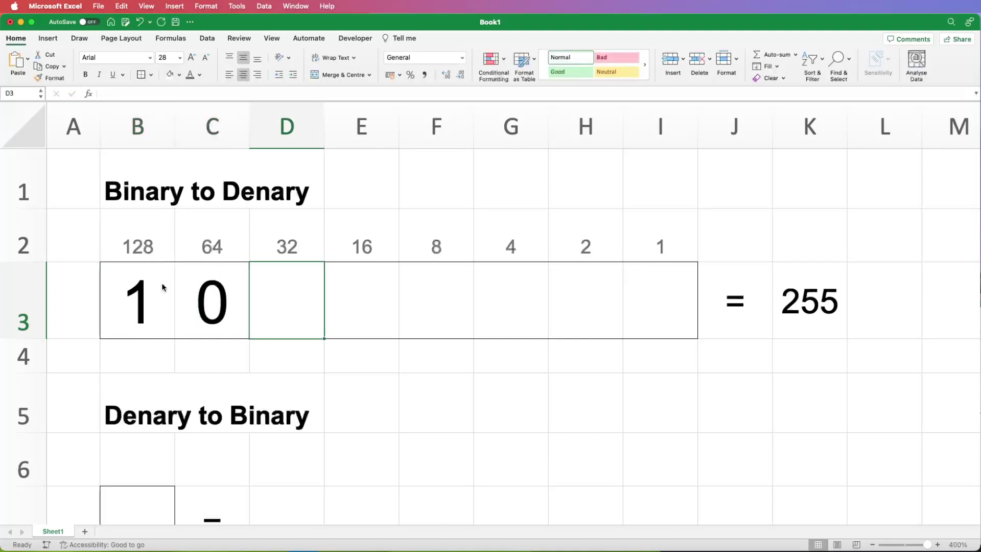
pyautogui.write('1')
pyautogui.press('Tab')
pyautogui.write('1')
pyautogui.press('Tab')
pyautogui.write('1')
pyautogui.press('Tab')
pyautogui.write('01')
pyautogui.press('Tab')
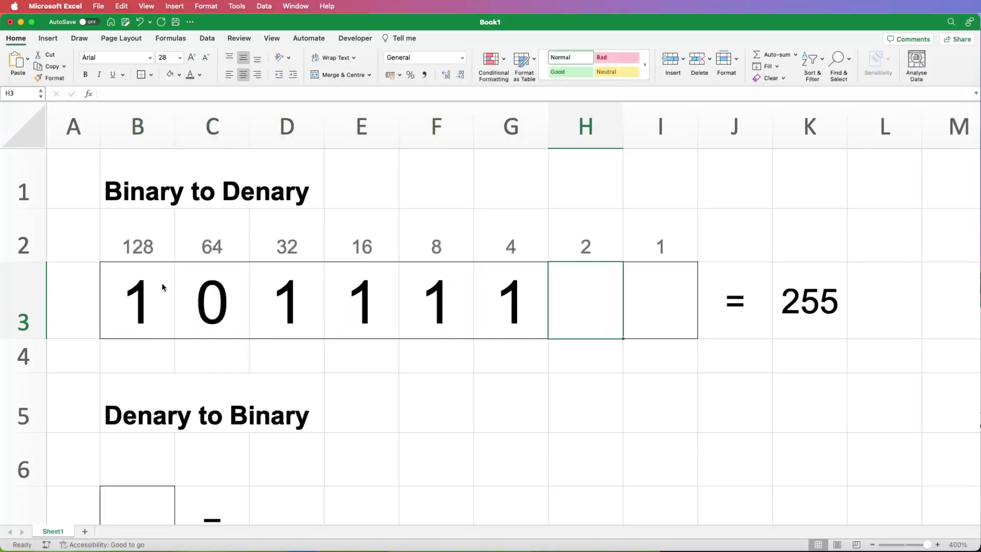
pyautogui.write('0')
pyautogui.press('Tab')
pyautogui.write('1')
pyautogui.press('Return')
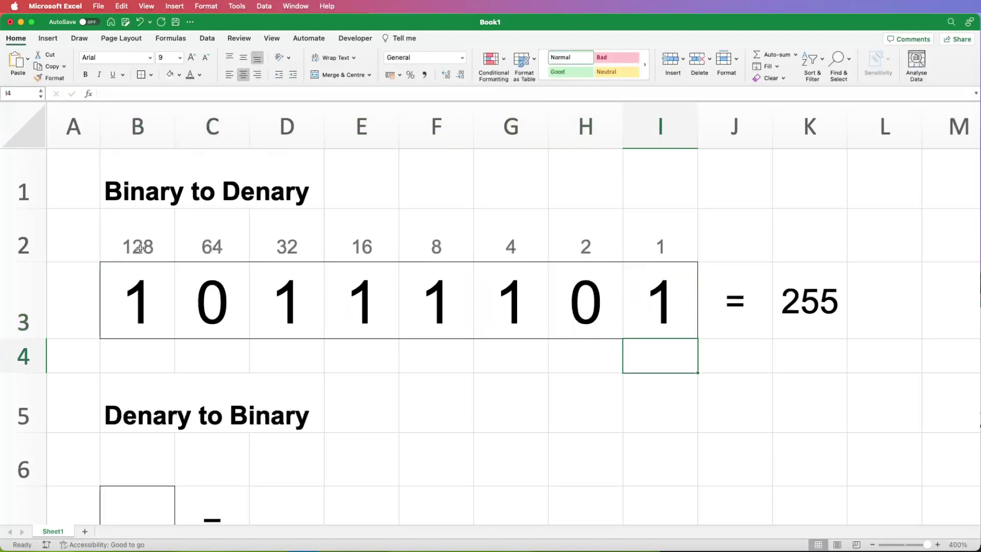
pyautogui.click(145, 300)
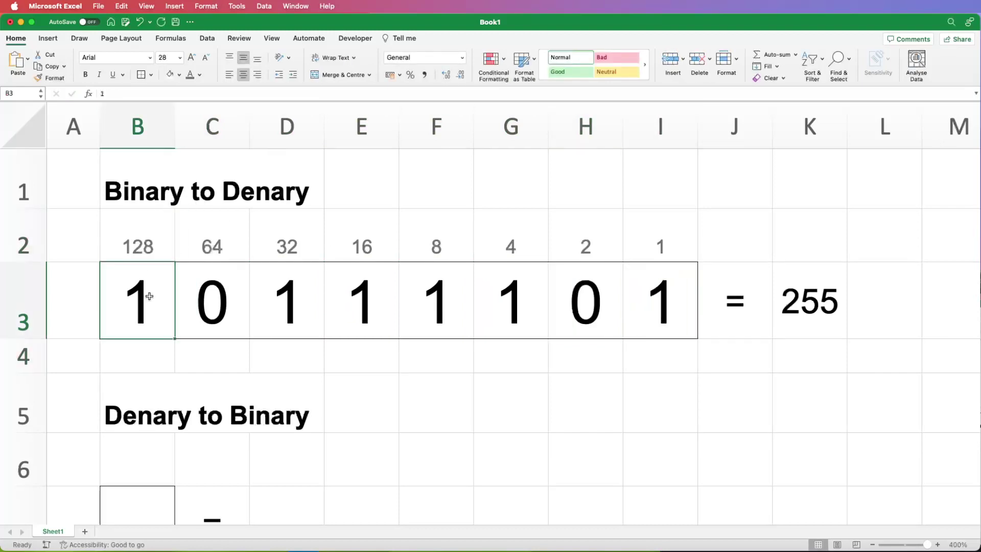
pyautogui.click(148, 249)
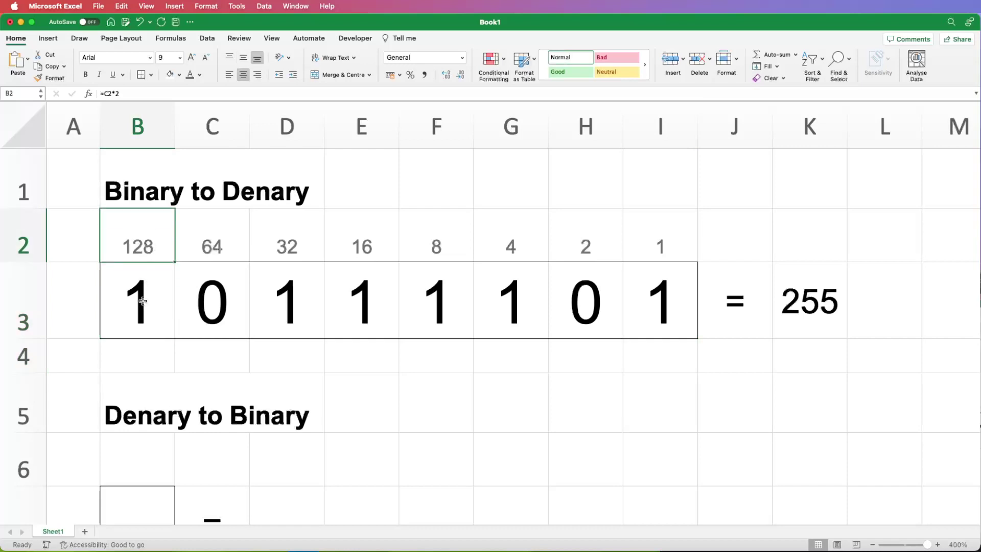
pyautogui.click(143, 302)
# Enter =B2*B3 in B4 and fill it right to I4 to get each bit's value
pyautogui.click(145, 355)
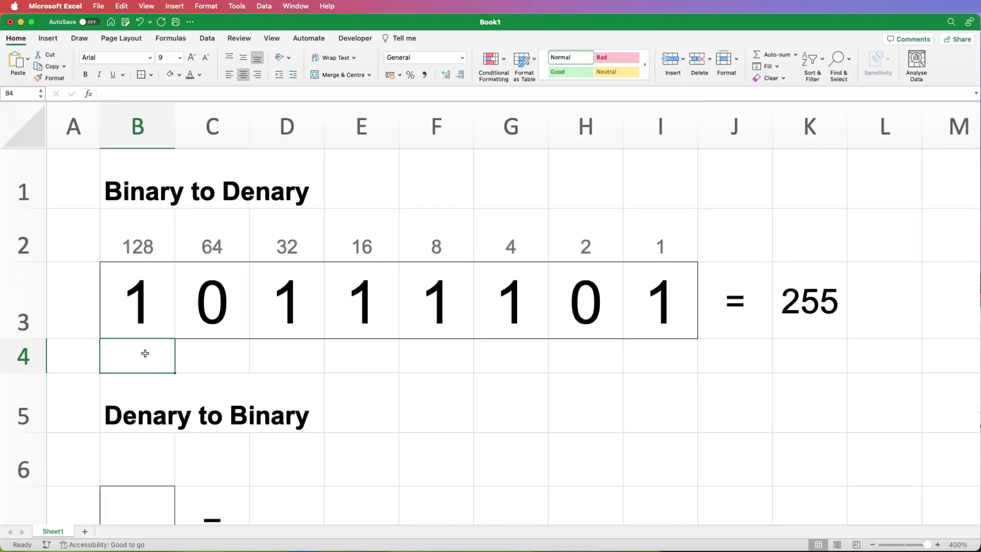
pyautogui.write('=')
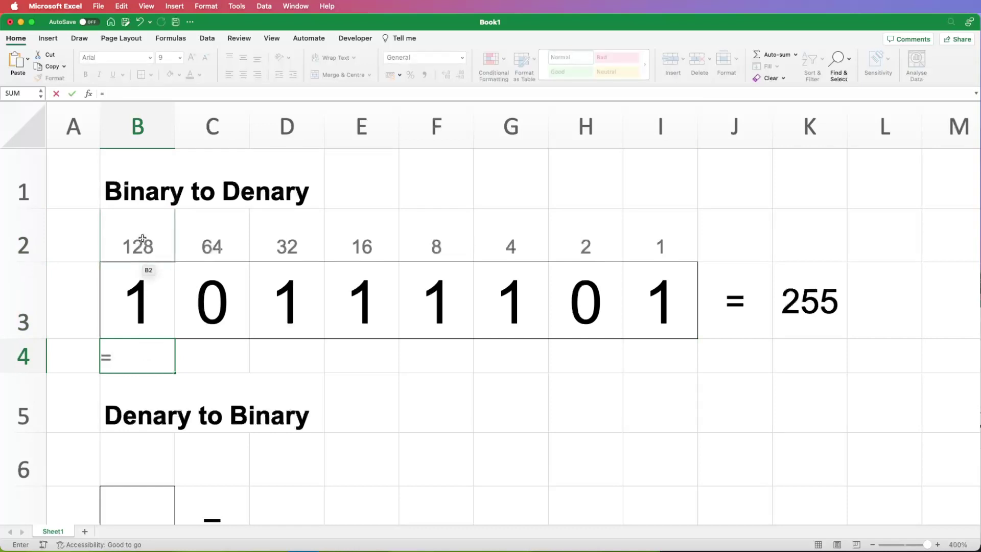
pyautogui.click(140, 229)
pyautogui.write('*')
pyautogui.click(147, 308)
pyautogui.press('Return')
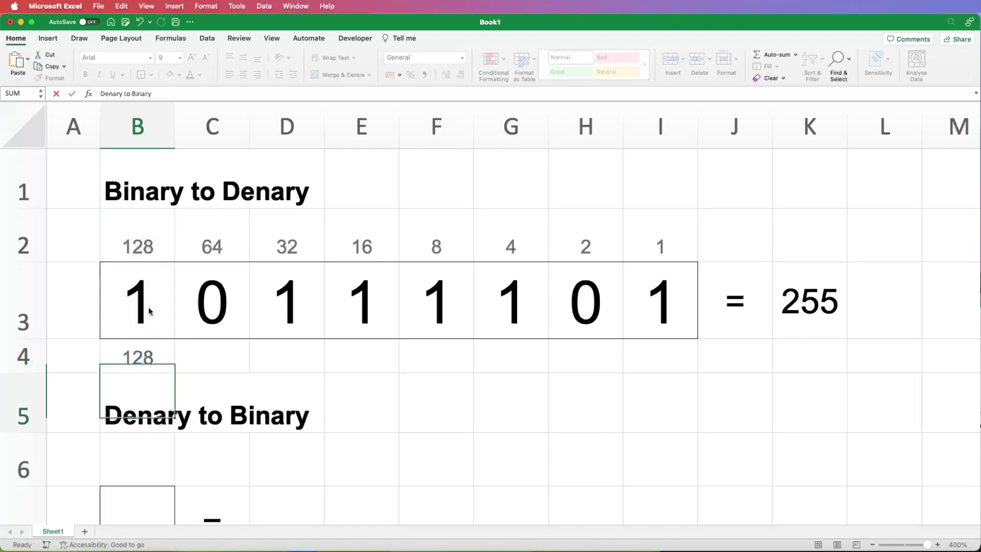
pyautogui.click(149, 356)
pyautogui.moveTo(174, 374); pyautogui.dragTo(236, 375)
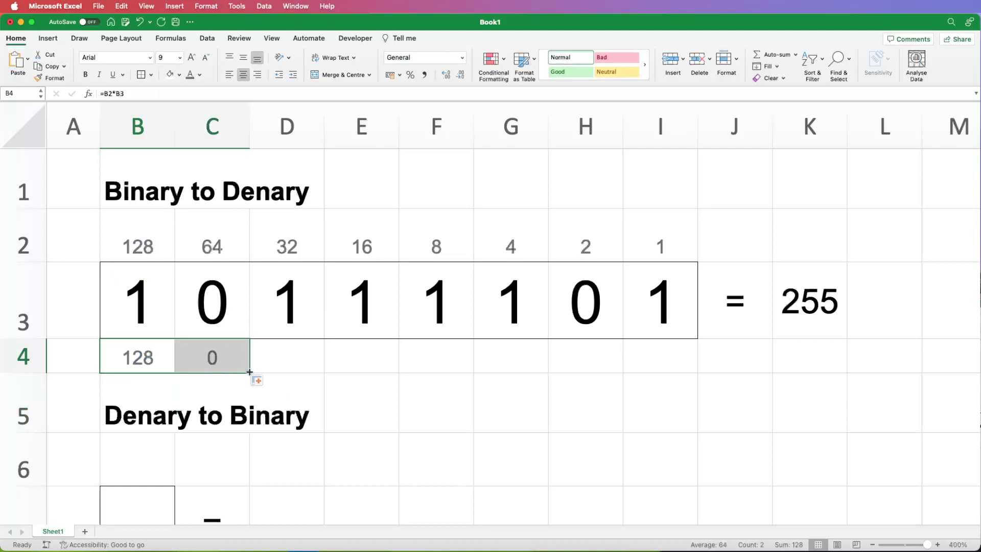
pyautogui.moveTo(249, 373); pyautogui.dragTo(671, 353)
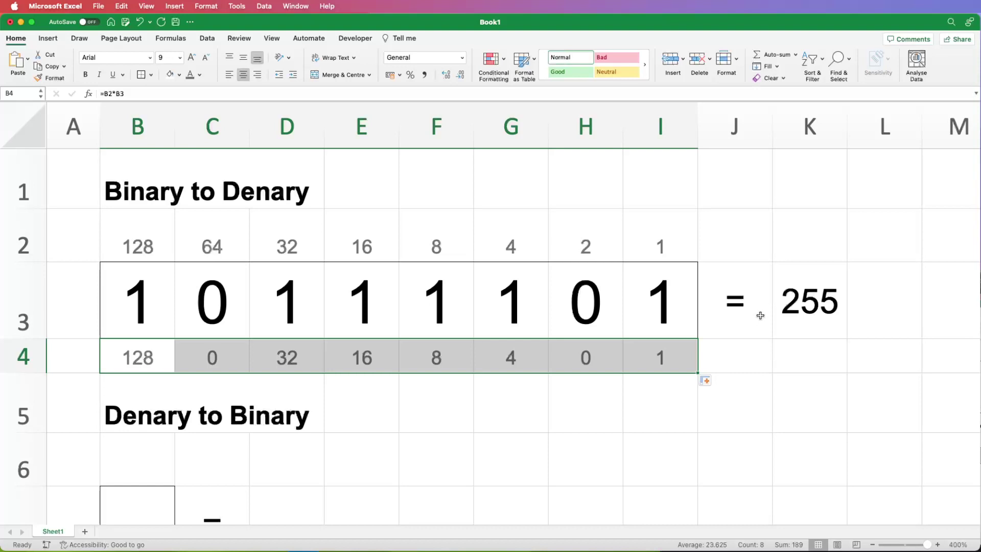
# Replace the 255 in K3 with =SUM(B4:I4), so the total reads 189
pyautogui.click(828, 308)
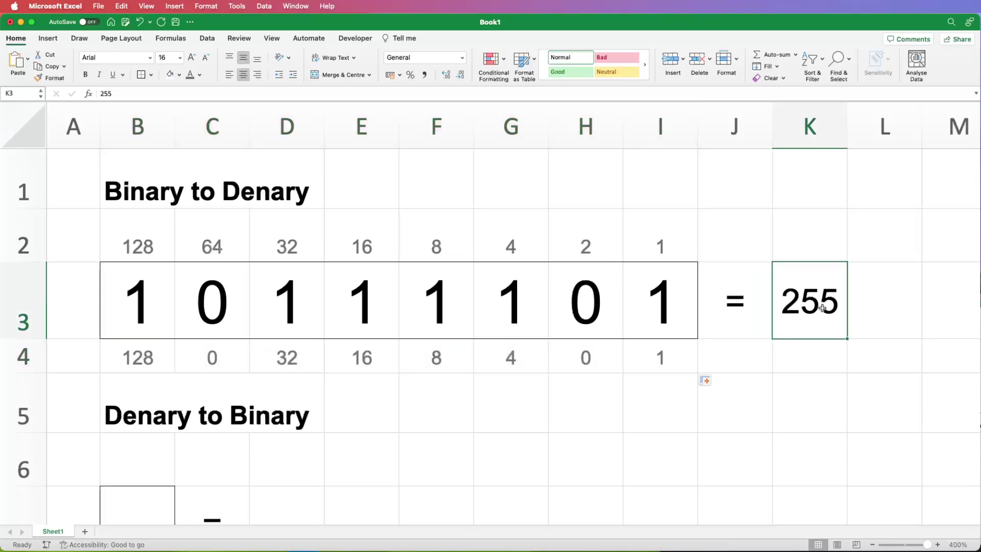
pyautogui.press('Delete')
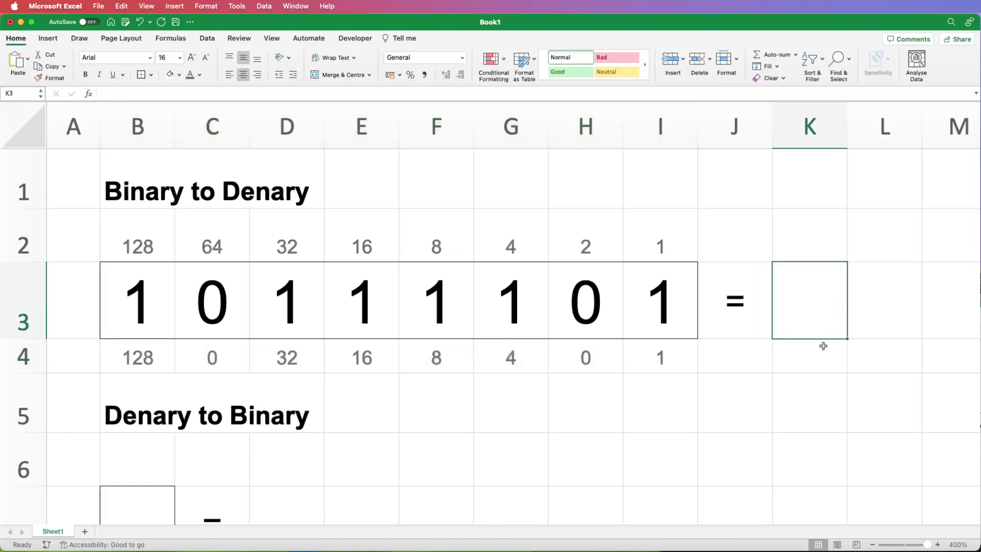
pyautogui.moveTo(116, 353); pyautogui.dragTo(665, 358)
pyautogui.click(799, 305)
pyautogui.write('=sim')
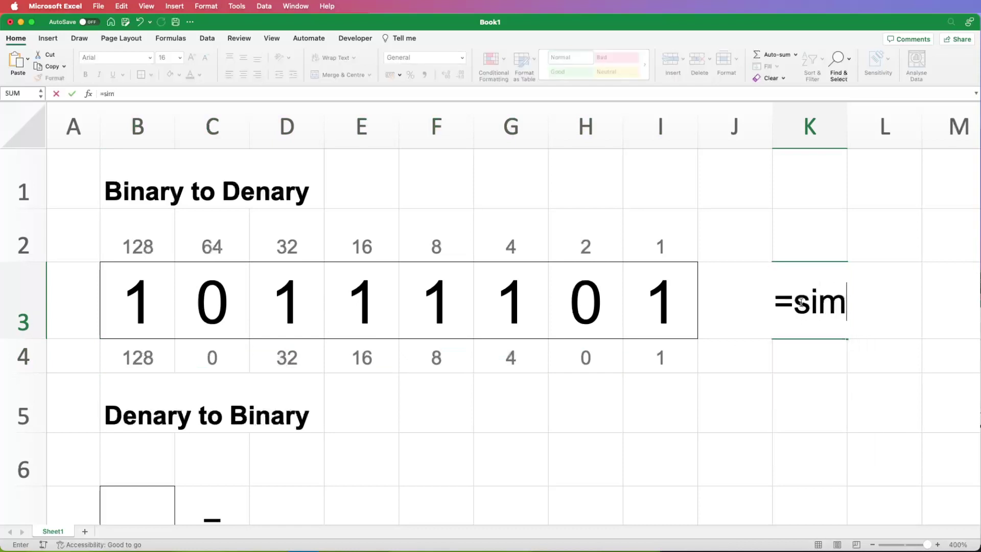
pyautogui.press('BackSpace')
pyautogui.press('BackSpace')
pyautogui.write('um(')
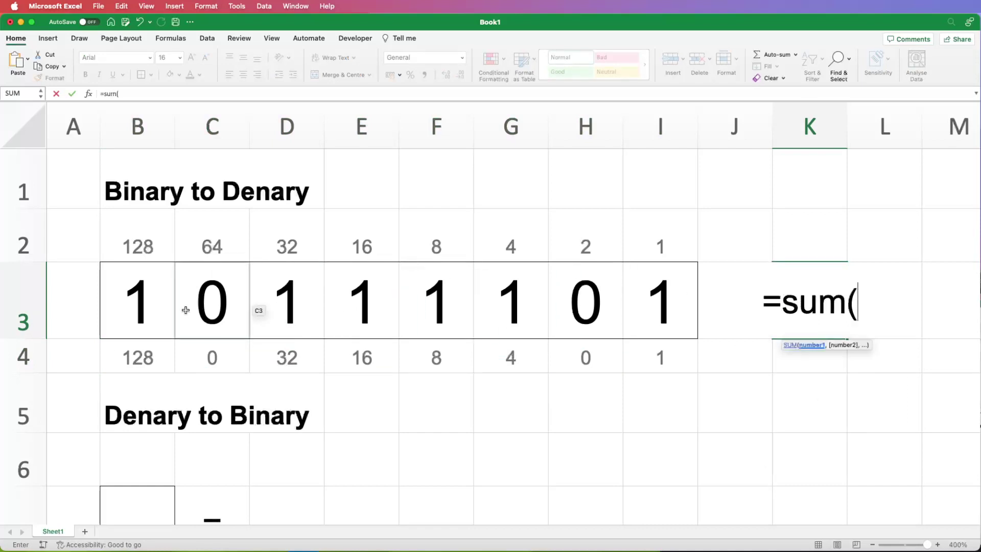
pyautogui.moveTo(137, 356); pyautogui.dragTo(651, 361)
pyautogui.write(')')
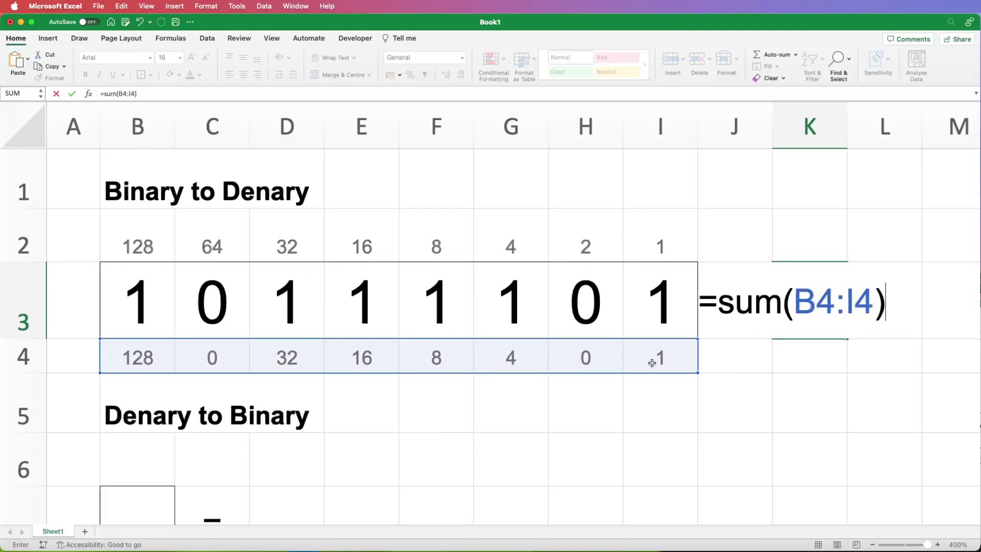
pyautogui.press('Return')
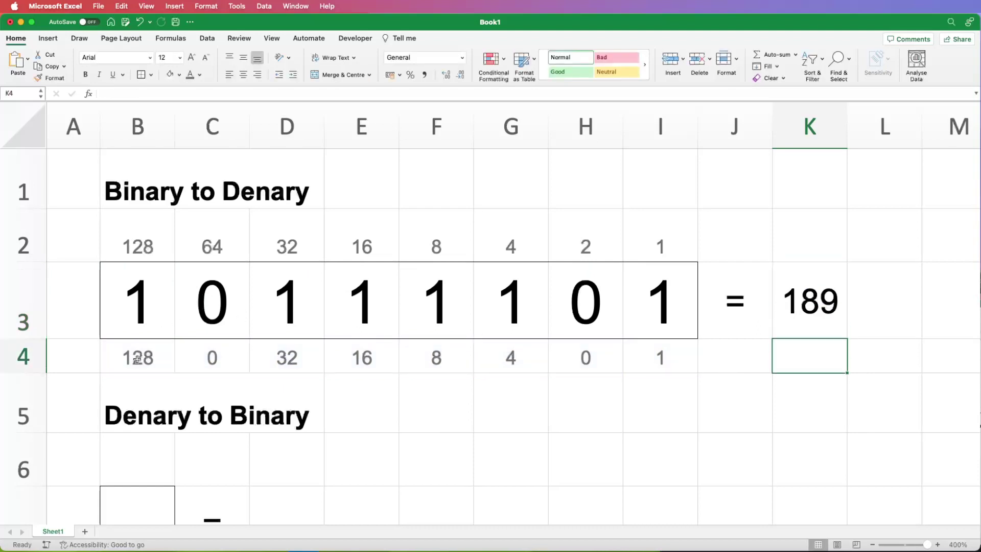
pyautogui.moveTo(137, 356); pyautogui.dragTo(636, 358)
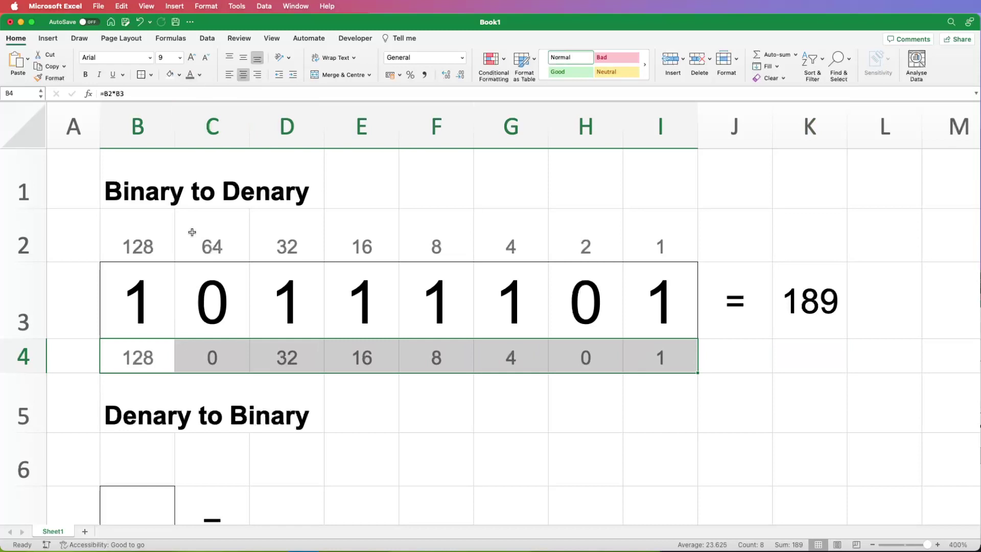
pyautogui.click(148, 295)
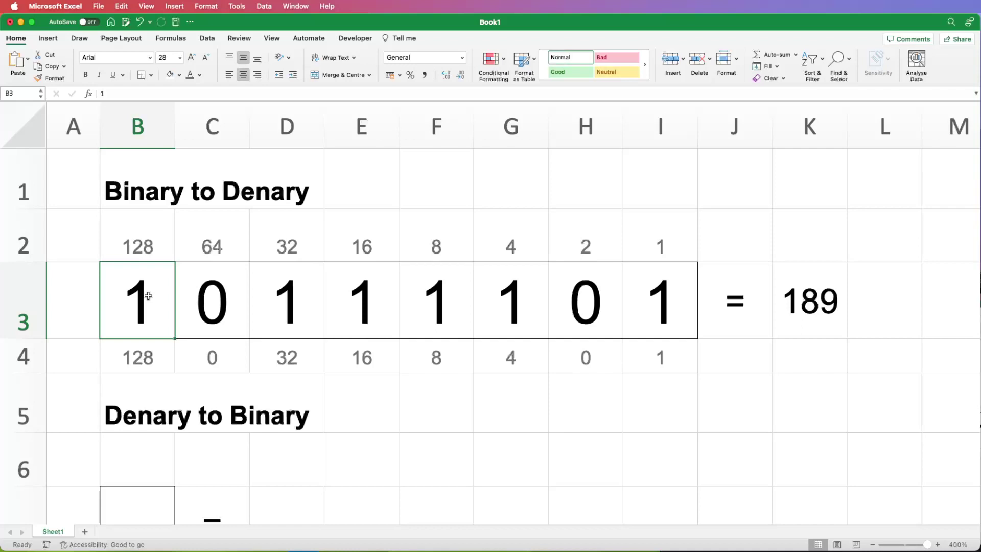
# Reset the binary digits in row 3 to 0
pyautogui.write('0')
pyautogui.press('Tab')
pyautogui.press('Tab')
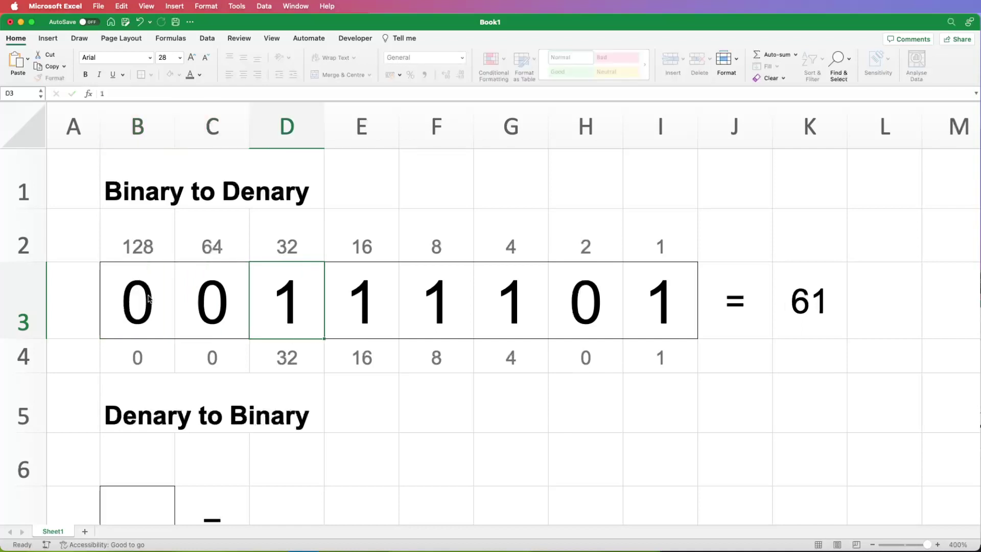
pyautogui.write('0')
pyautogui.press('Tab')
pyautogui.write('0')
pyautogui.press('Tab')
pyautogui.write('0')
pyautogui.press('Tab')
pyautogui.write('0')
pyautogui.press('Tab')
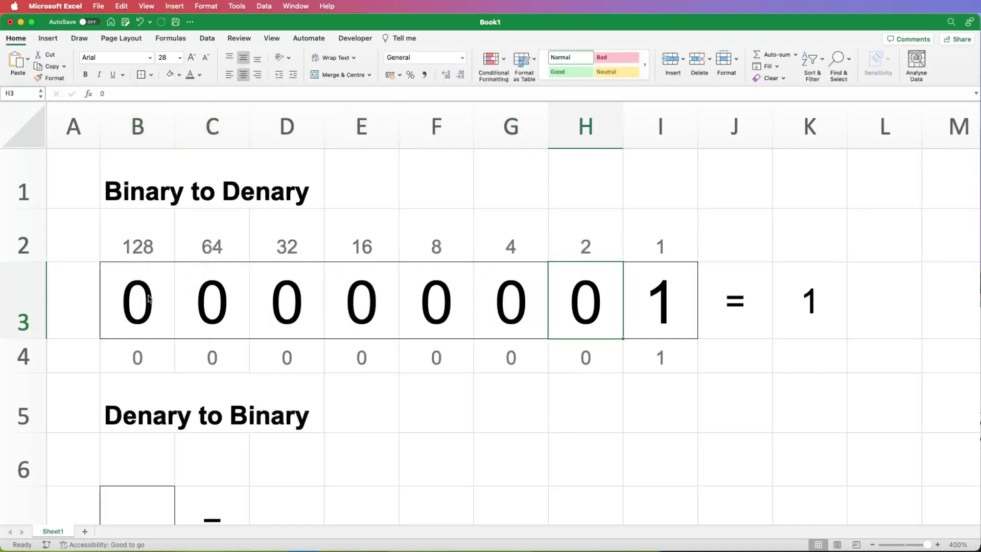
pyautogui.press('Tab')
pyautogui.write('0')
pyautogui.hotkey('shift', 'Tab')
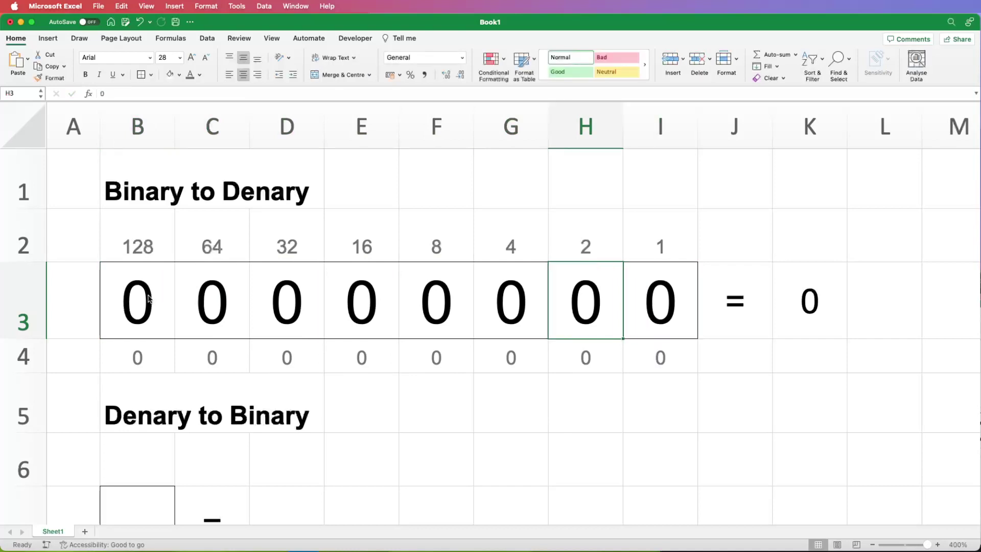
pyautogui.hotkey('shift', 'Tab')
pyautogui.hotkey('shift', 'Tab')
pyautogui.hotkey('shift', 'Tab')
pyautogui.hotkey('shift', 'Tab')
pyautogui.hotkey('shift', 'Tab')
pyautogui.hotkey('shift', 'Tab')
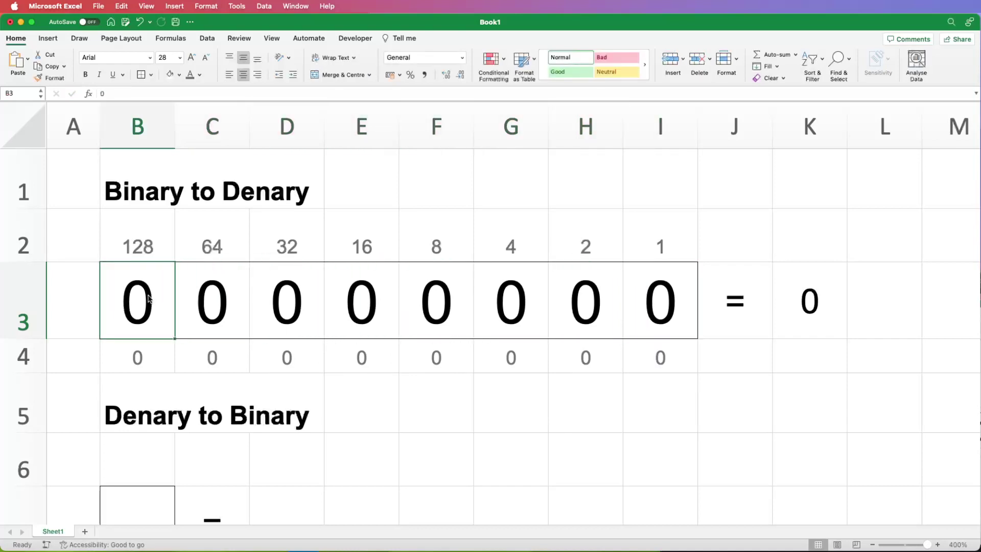
# Enter 1 in every bit from B3 to I3 so K3 totals 255
pyautogui.write('1\t1\t1\t1\t1\t1')
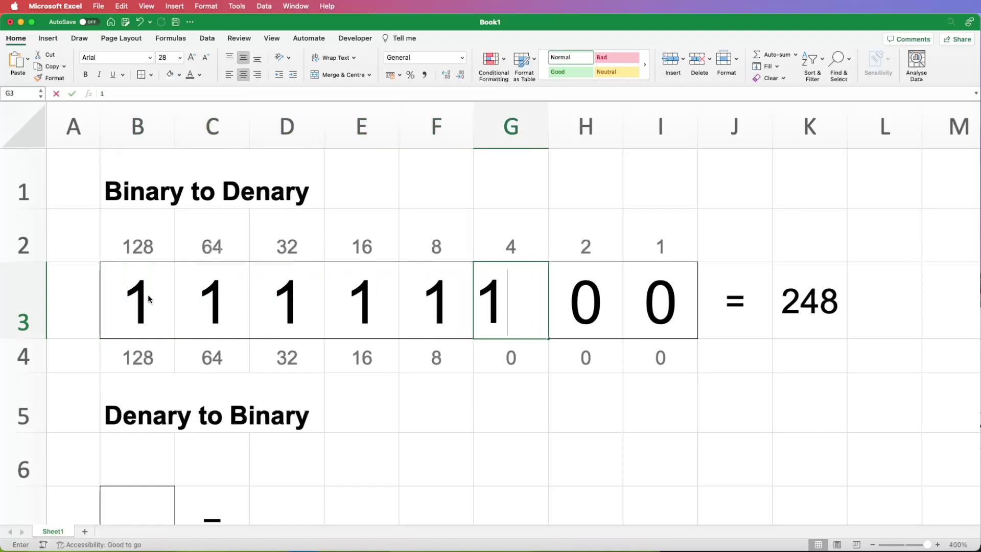
pyautogui.press('Tab')
pyautogui.write('1')
pyautogui.press('Tab')
pyautogui.write('1')
pyautogui.press('Down')
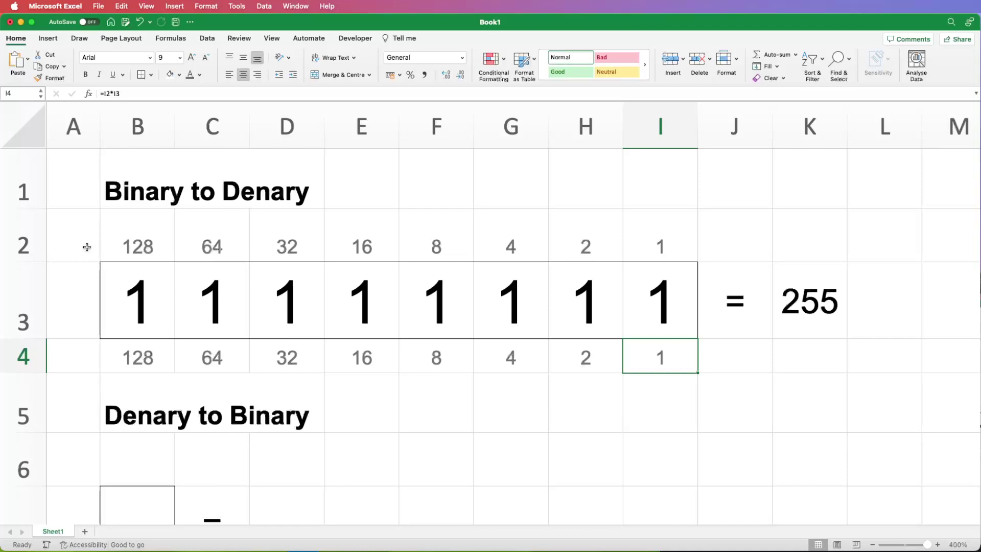
# In the Denary to Binary section, enter 1 in K6 as the units place value
pyautogui.scroll(-3, 87, 247)
pyautogui.scroll(-3, 88, 248)
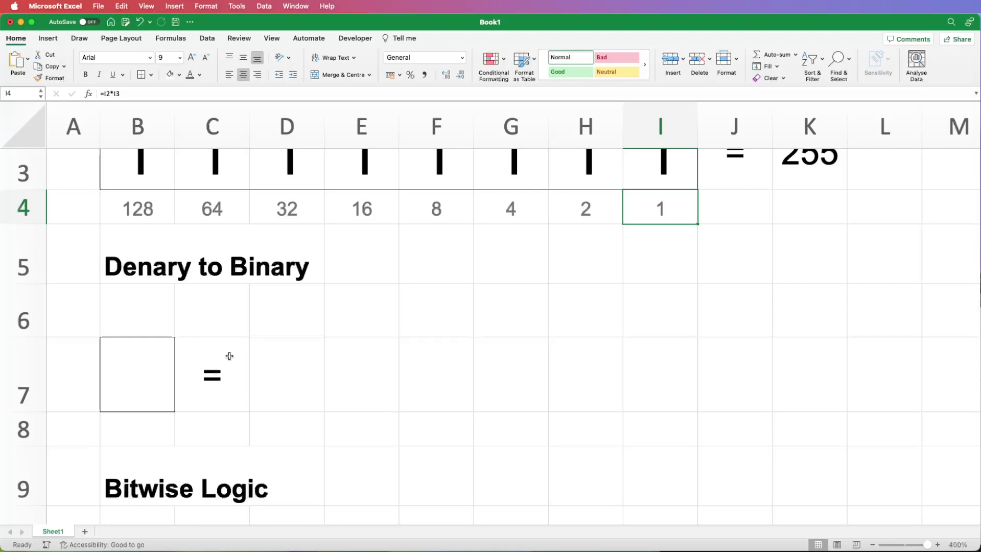
pyautogui.moveTo(278, 319); pyautogui.dragTo(804, 306)
pyautogui.click(800, 309)
pyautogui.write('1')
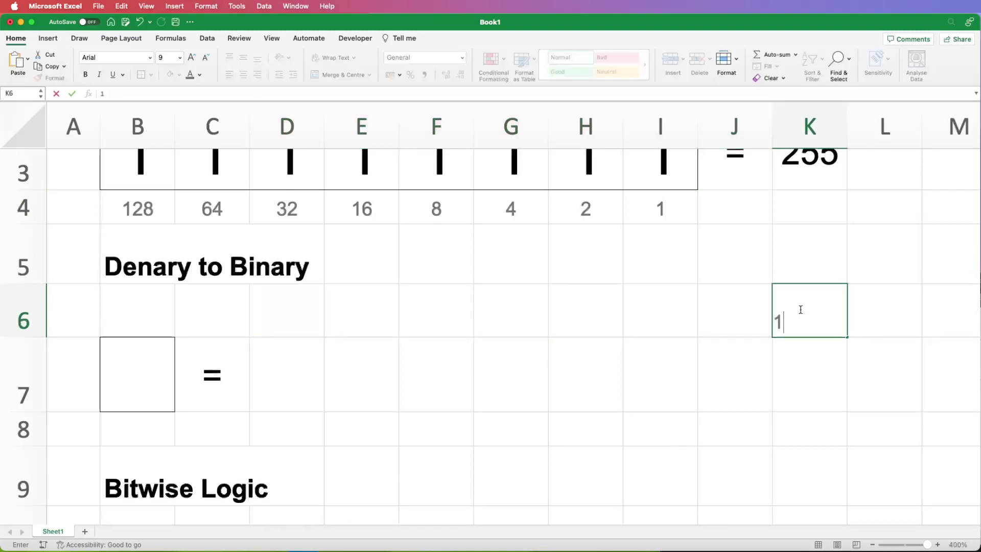
pyautogui.press('Return')
# Enter =K6*2 in J6 and fill it left to D6, reaching 128
pyautogui.click(801, 311)
pyautogui.press('Left')
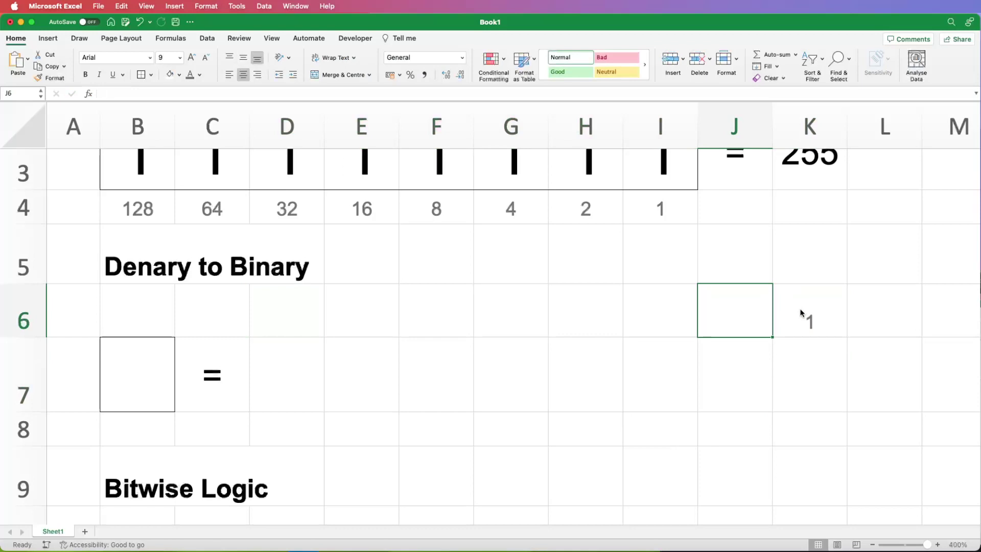
pyautogui.write('=')
pyautogui.click(800, 311)
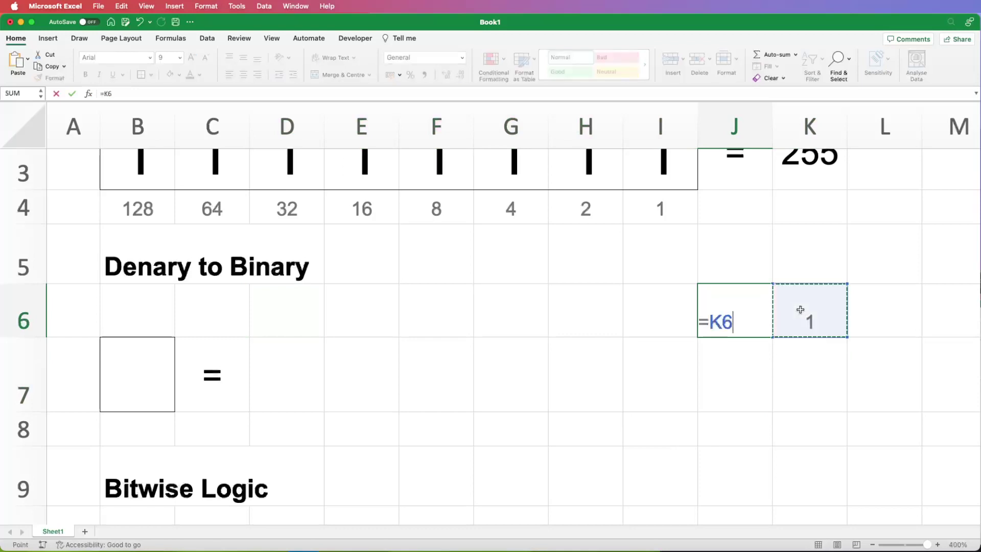
pyautogui.write('*2')
pyautogui.press('Return')
pyautogui.click(754, 314)
pyautogui.moveTo(774, 338); pyautogui.dragTo(275, 329)
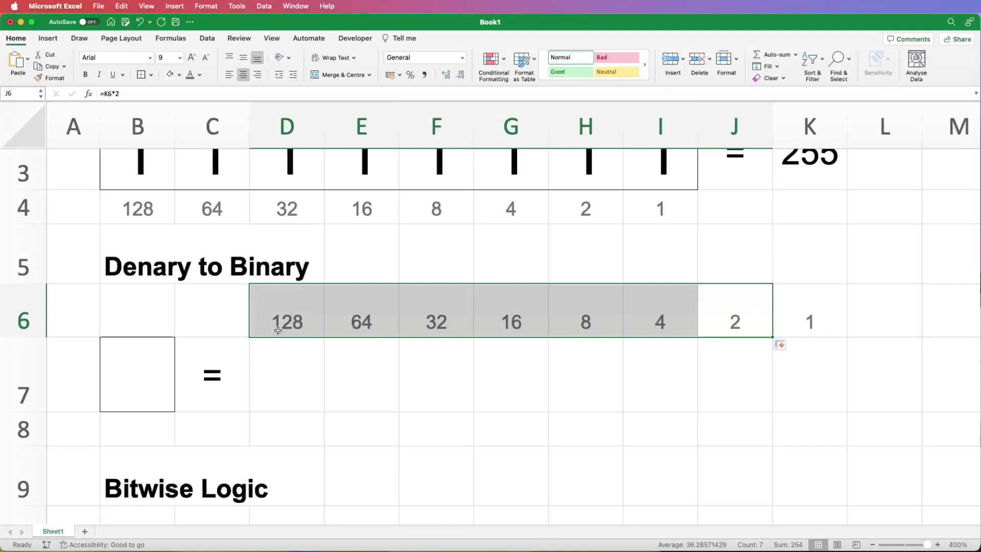
# Enter 123 in B7 as the denary number to convert
pyautogui.click(140, 374)
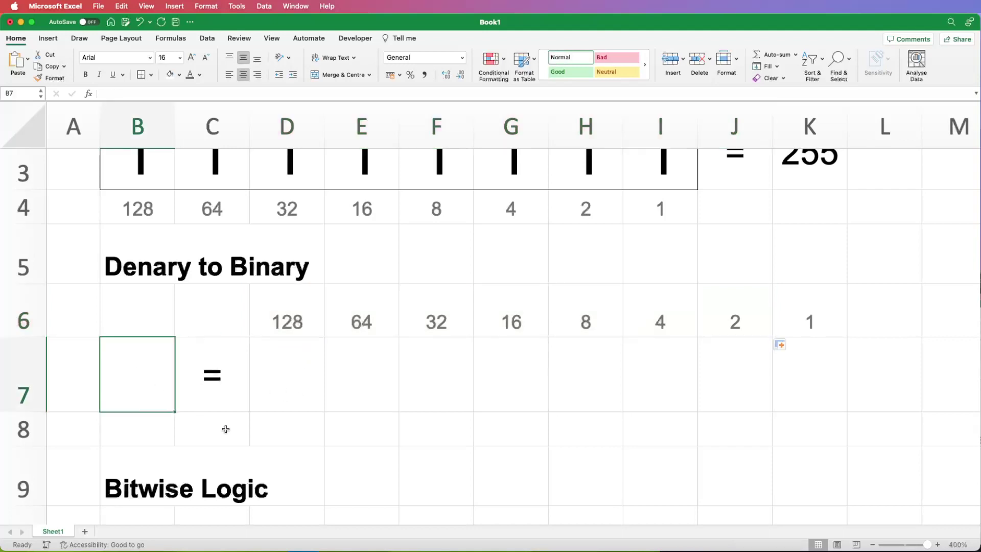
pyautogui.write('123')
pyautogui.click(225, 434)
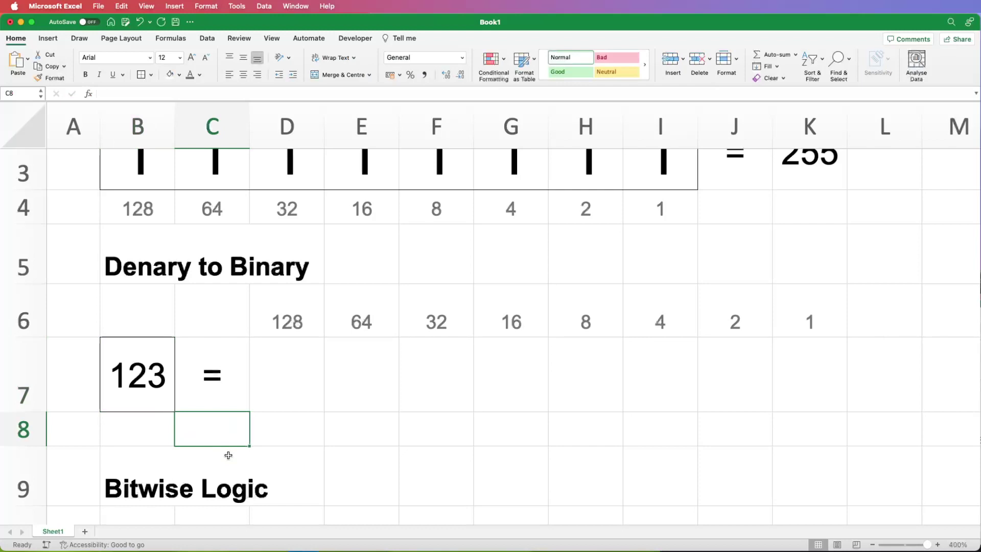
pyautogui.click(137, 380)
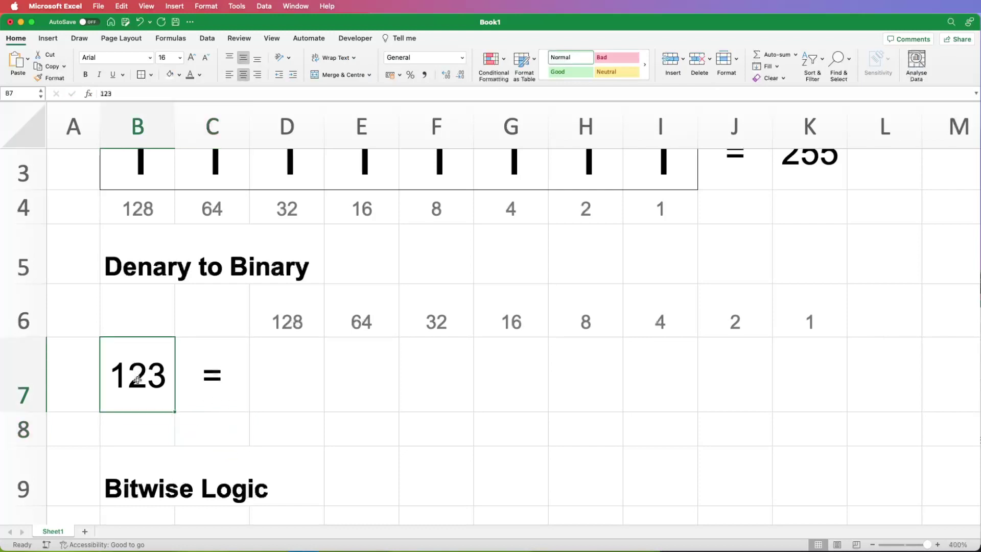
# Inspect the doubling place-value formulas in D6 through G6
pyautogui.click(280, 315)
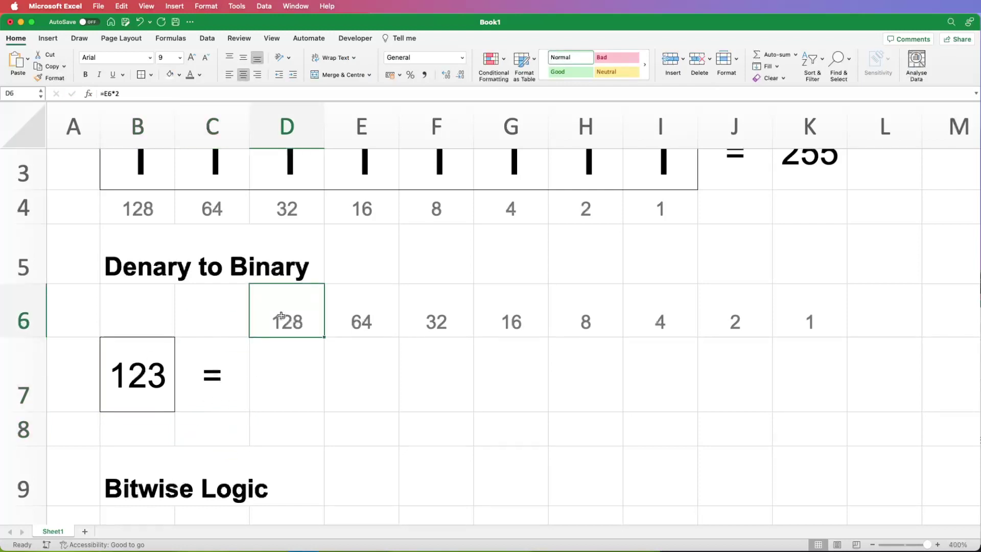
pyautogui.click(344, 320)
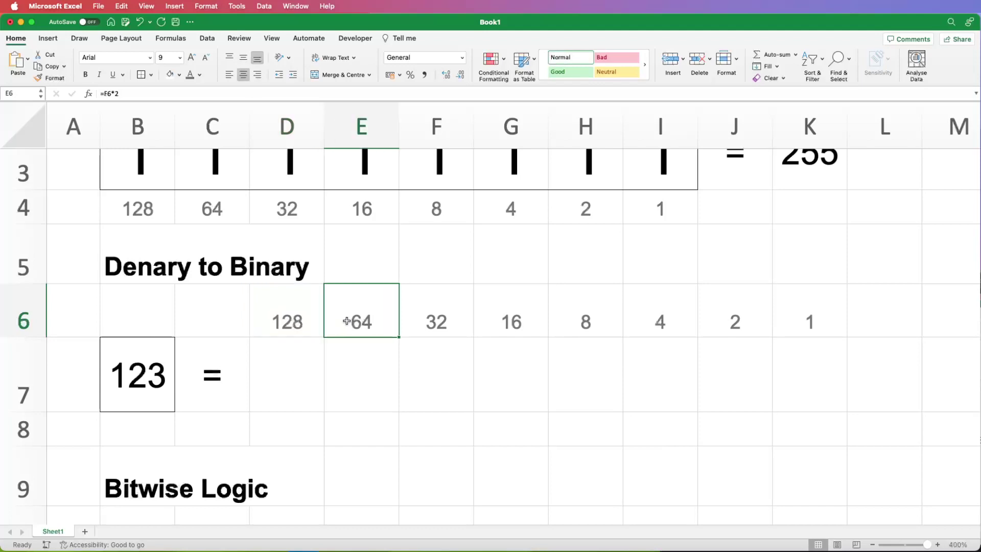
pyautogui.click(438, 322)
pyautogui.click(488, 316)
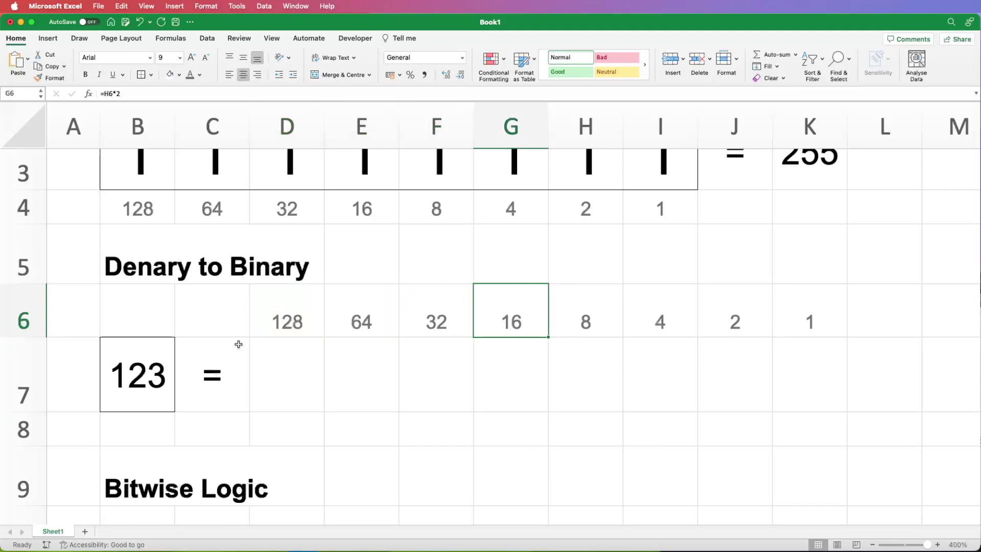
pyautogui.click(141, 385)
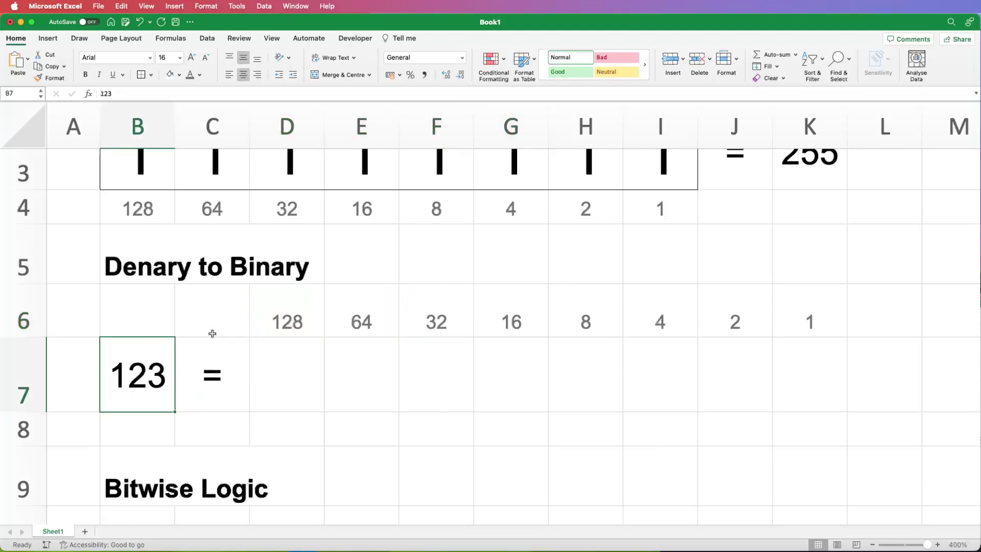
pyautogui.scroll(1, 214, 333)
pyautogui.scroll(1, 215, 327)
pyautogui.scroll(-3, 215, 327)
# Step through the row 6 formulas from E6 to the starting 1 in K6, ending on E7
pyautogui.click(305, 314)
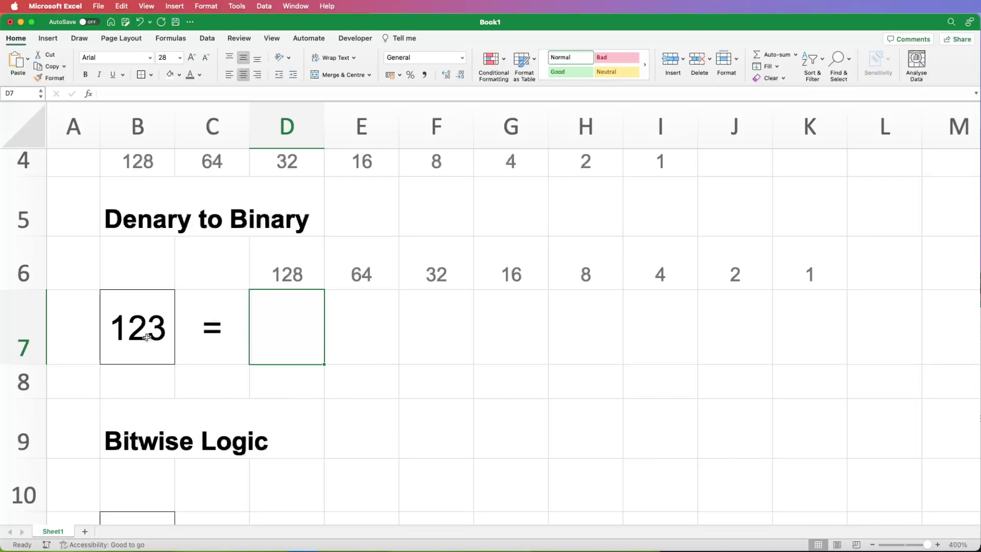
pyautogui.click(360, 266)
pyautogui.click(444, 272)
pyautogui.click(499, 271)
pyautogui.click(562, 271)
pyautogui.click(656, 269)
pyautogui.click(732, 270)
pyautogui.click(782, 271)
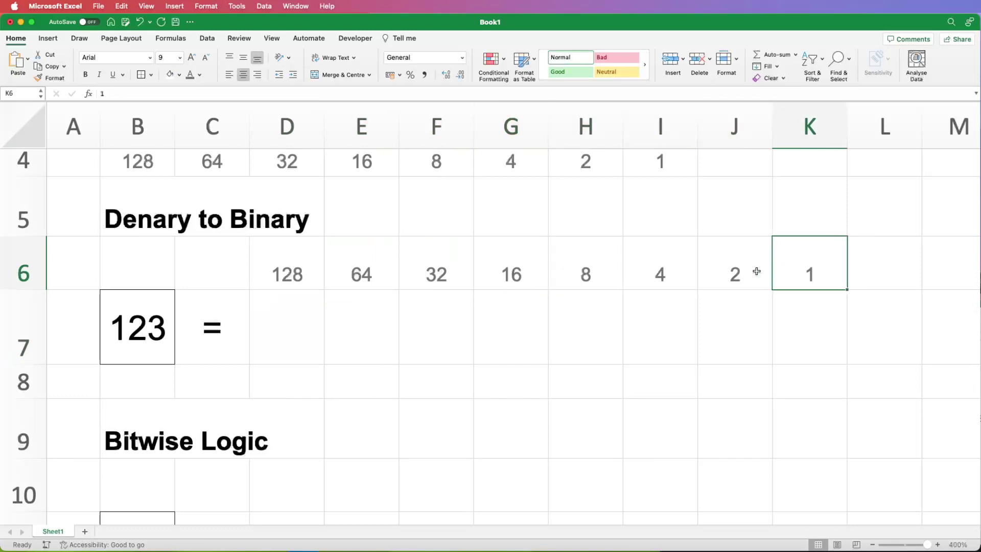
pyautogui.click(341, 276)
pyautogui.click(376, 330)
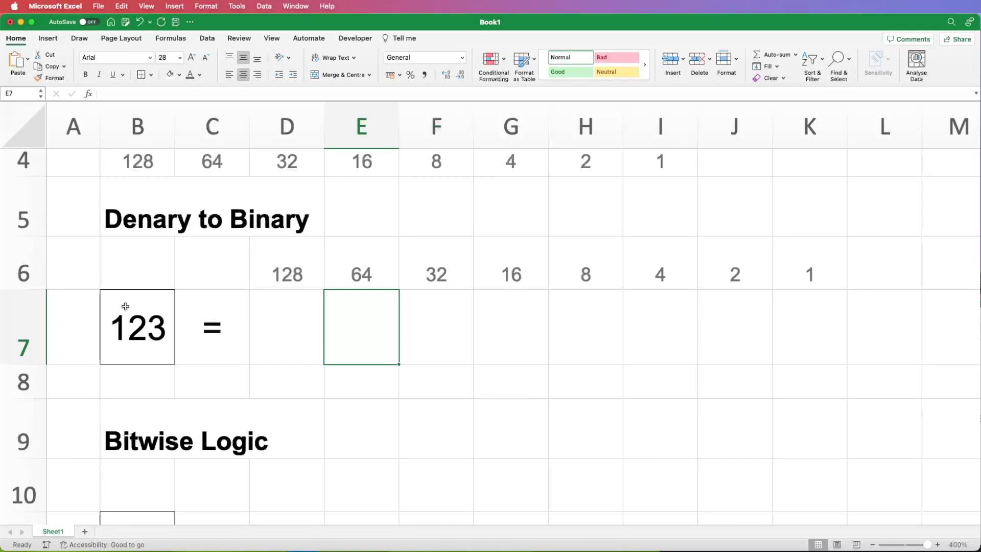
# Link D8 to the input with =B7 so it shows 123, and begin a formula in D7
pyautogui.click(284, 331)
pyautogui.click(284, 378)
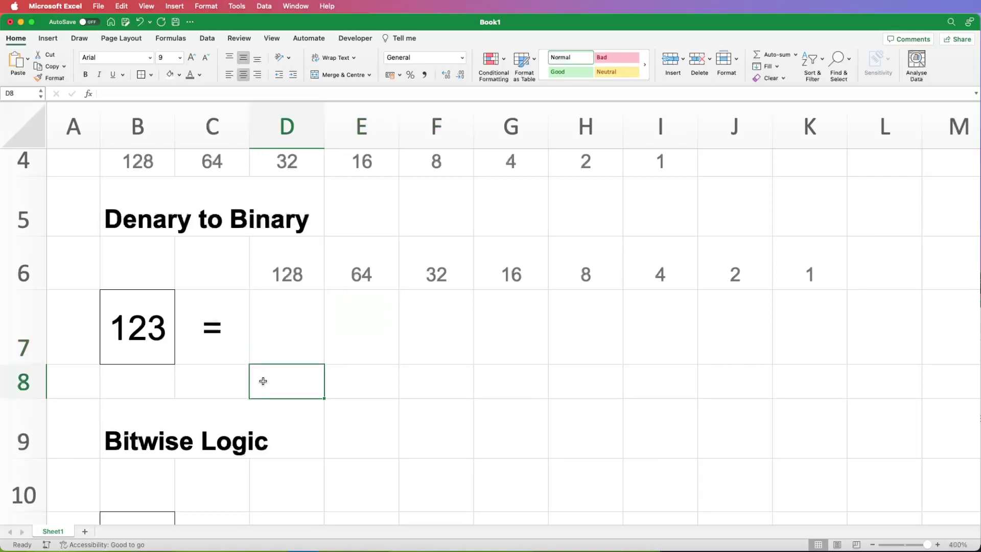
pyautogui.write('=')
pyautogui.click(138, 320)
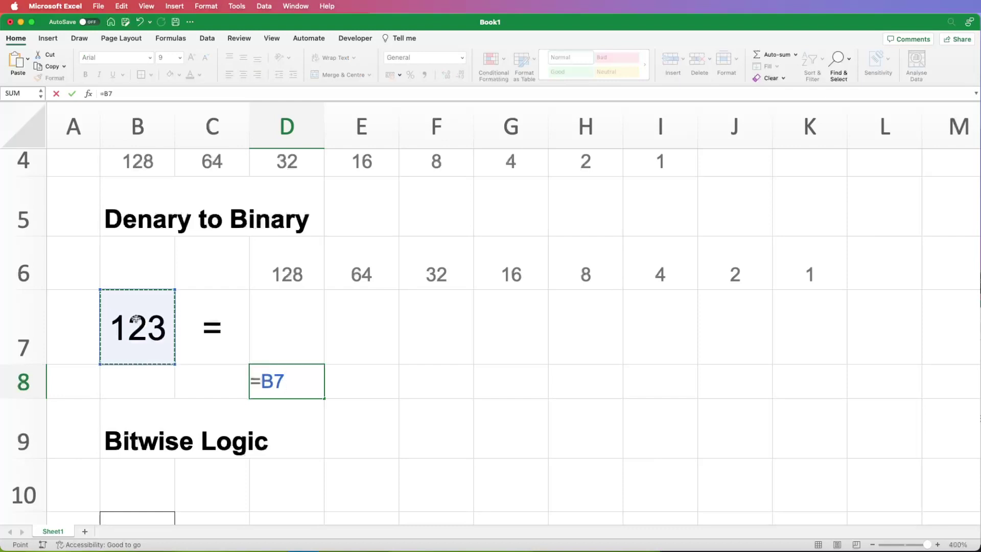
pyautogui.press('Return')
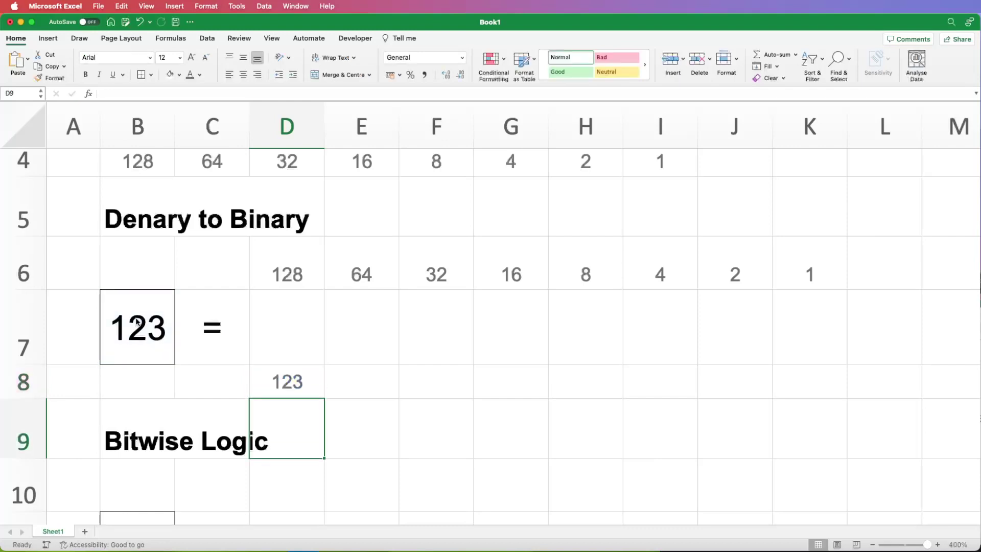
pyautogui.click(287, 316)
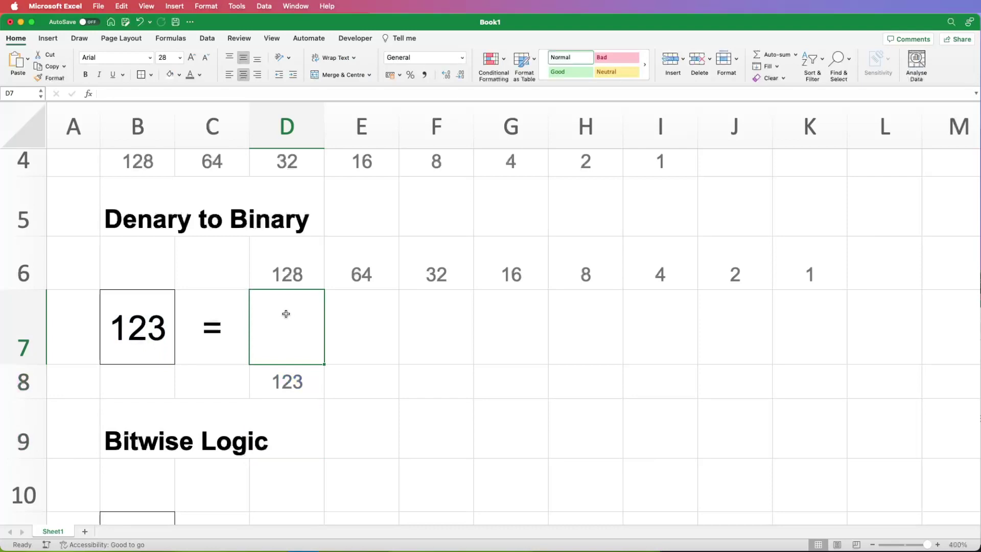
pyautogui.write('=')
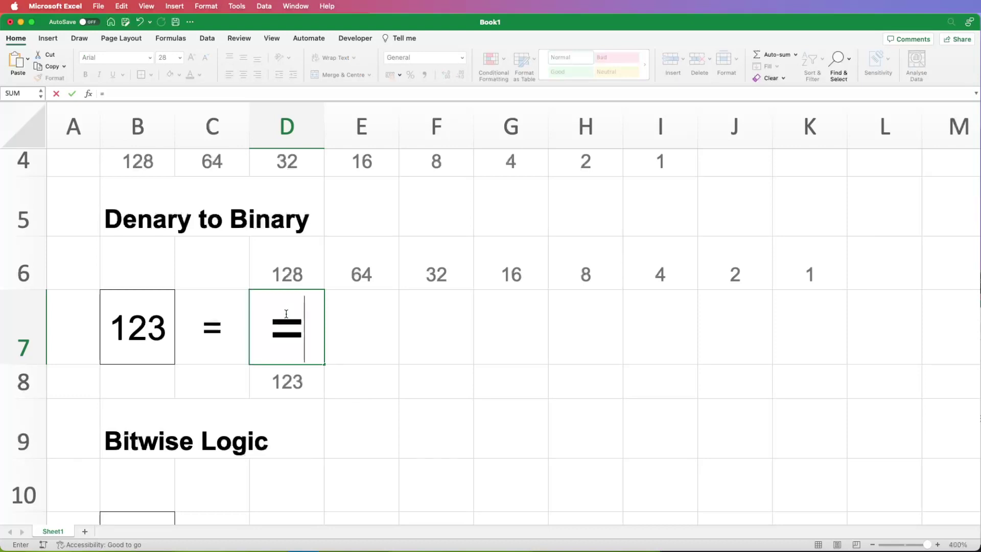
# Enter =IF(D8>=D6,1,0) in D7, which shows 0 since 123 is below 128
pyautogui.write('=')
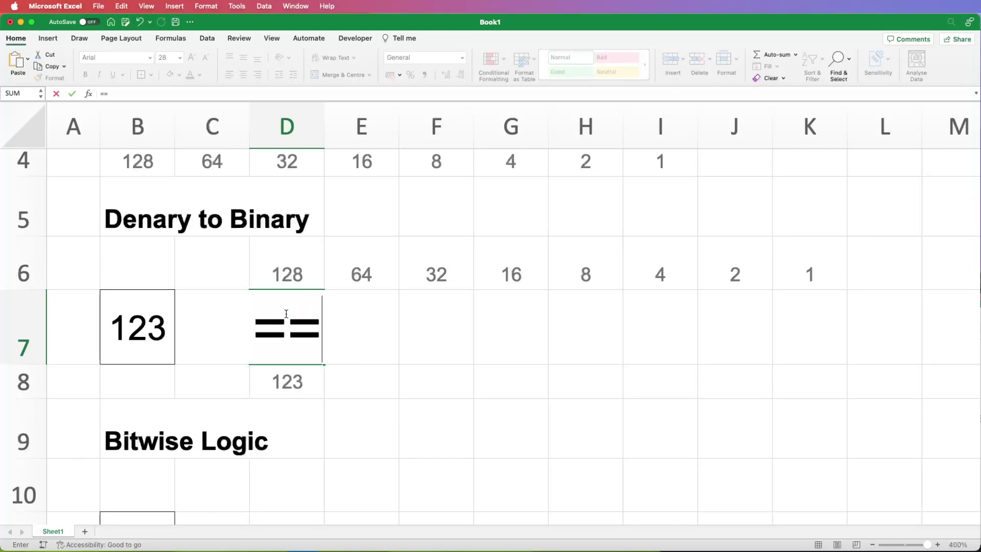
pyautogui.press('BackSpace')
pyautogui.write('if(')
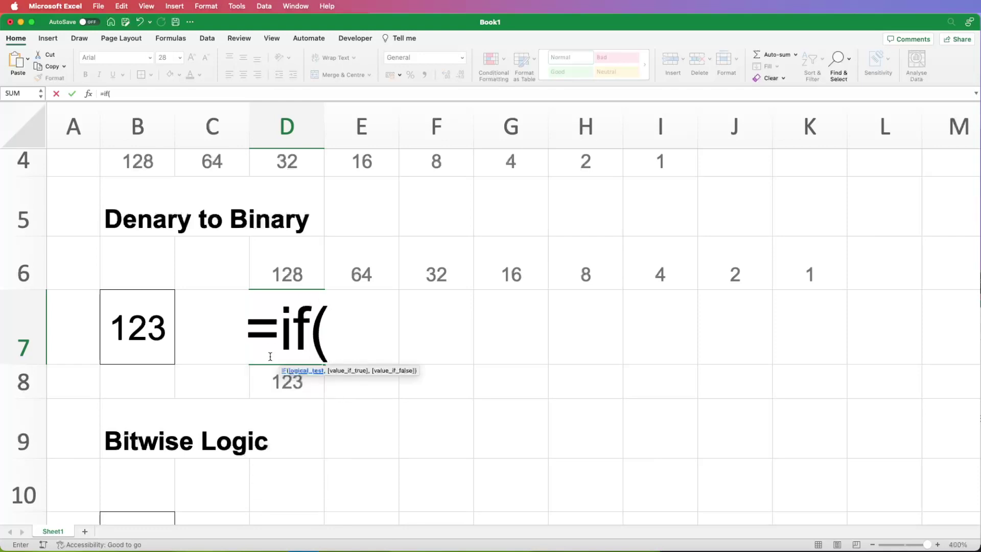
pyautogui.click(272, 391)
pyautogui.write('>')
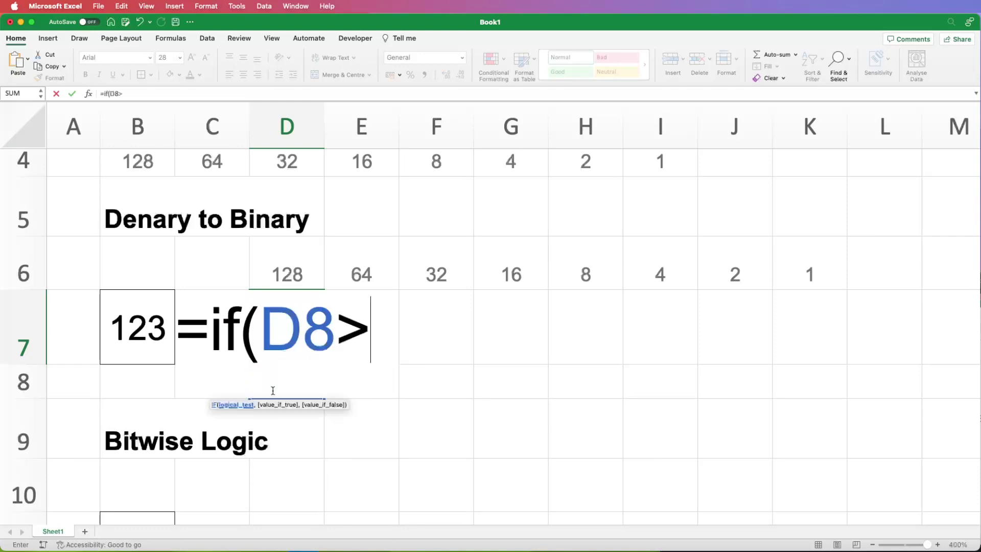
pyautogui.write('=')
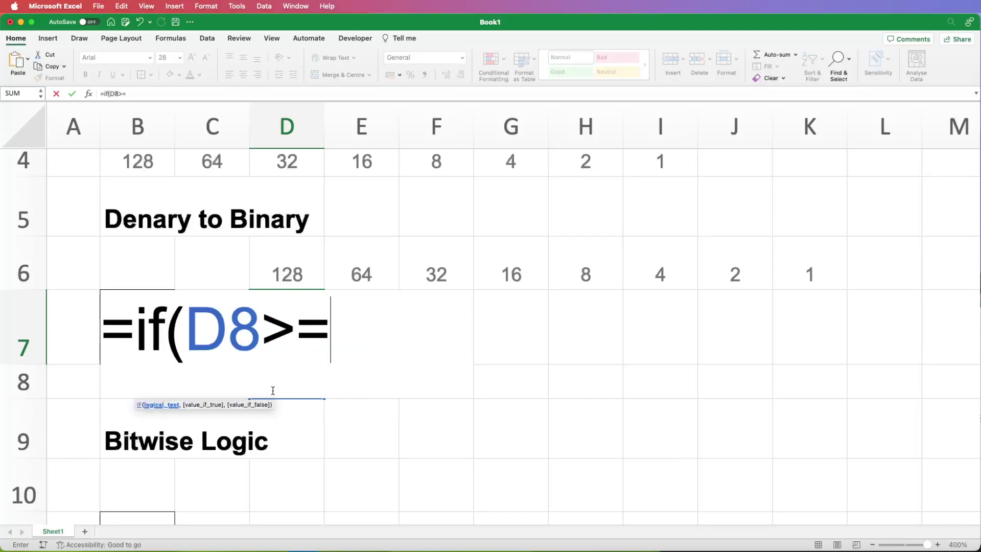
pyautogui.click(288, 274)
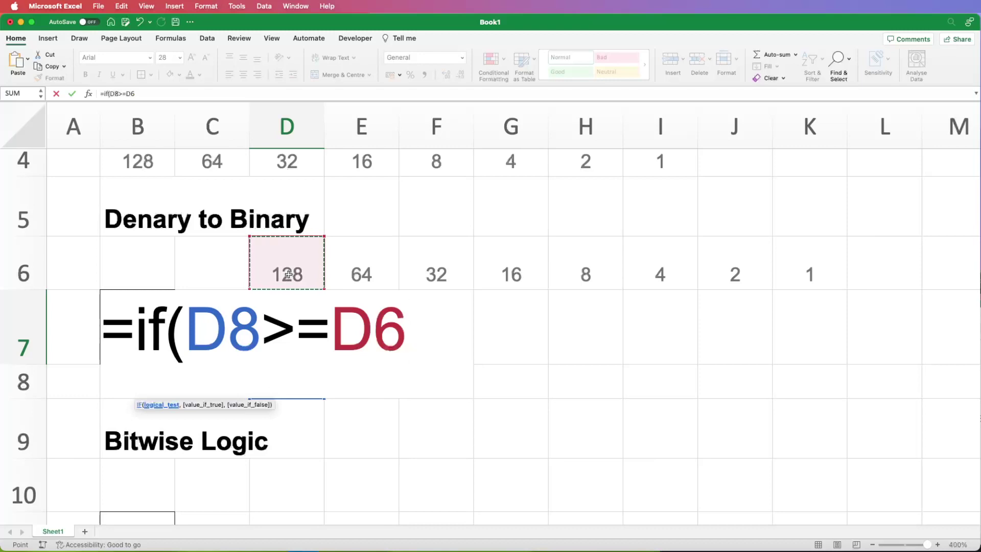
pyautogui.write(',1')
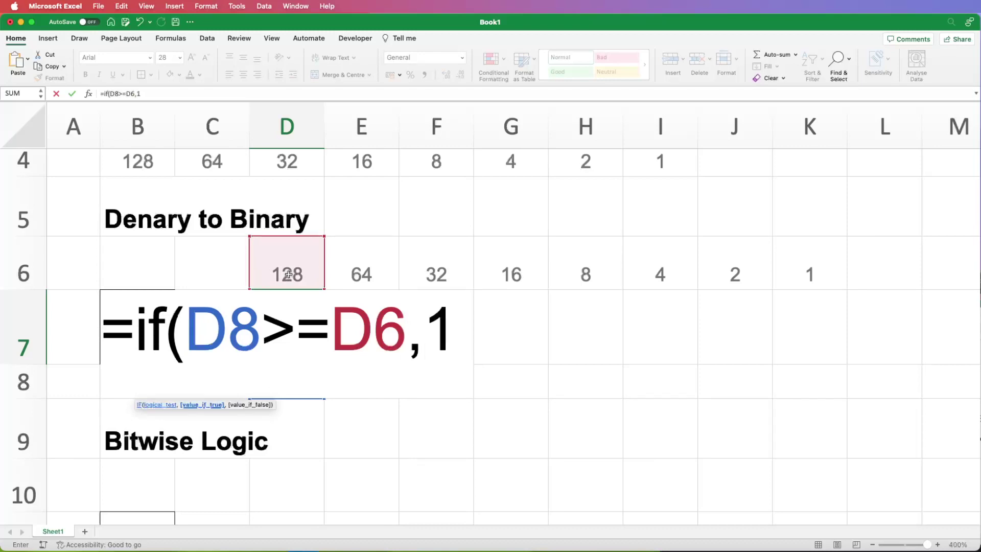
pyautogui.write(',0')
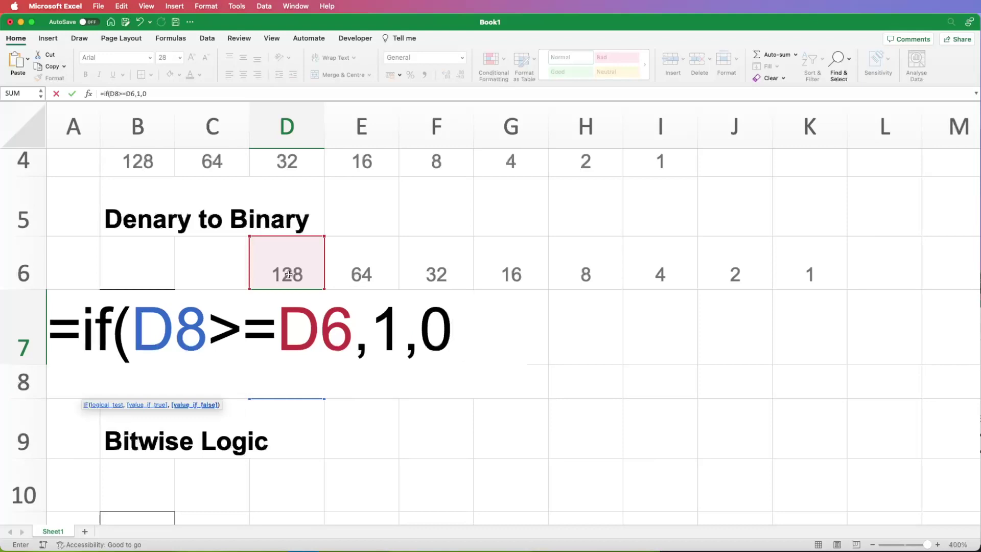
pyautogui.write(')')
pyautogui.press('Return')
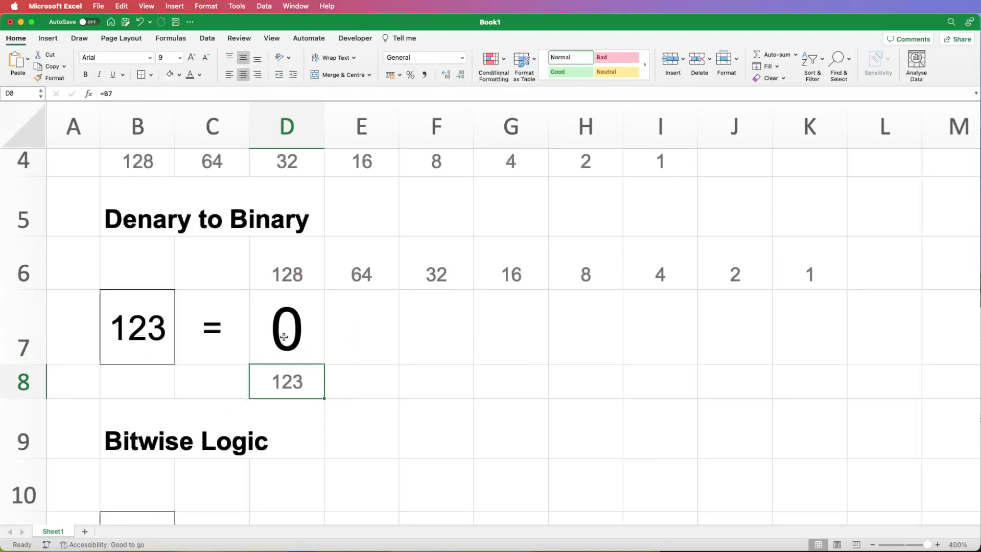
# Enter =D8-D6*D7 in E8, giving the remainder 123 after the 128 bit
pyautogui.click(284, 337)
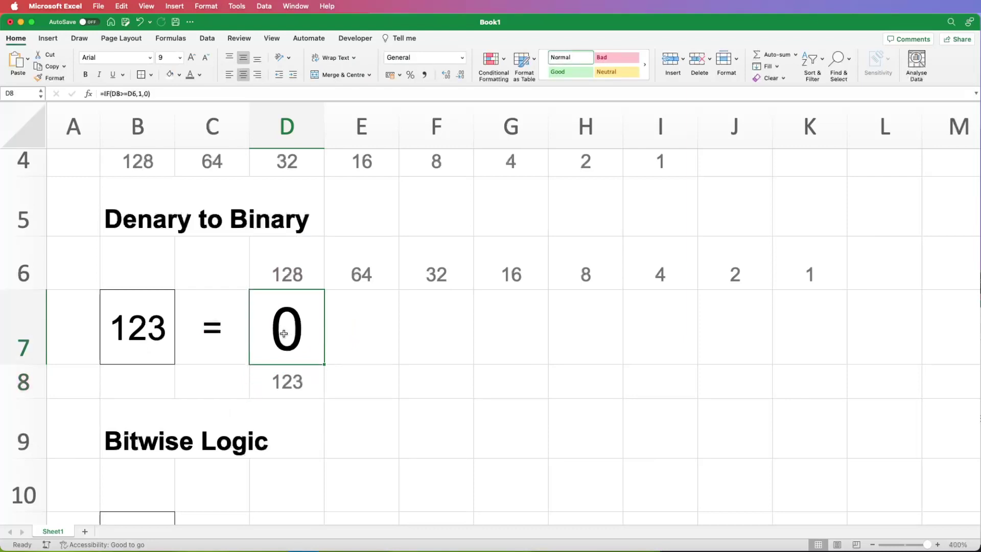
pyautogui.click(347, 384)
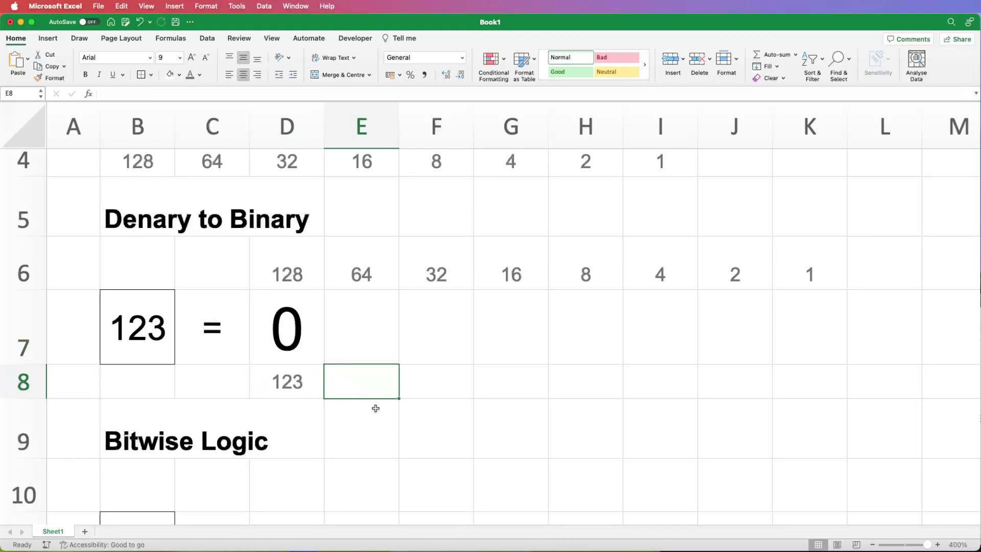
pyautogui.write('=')
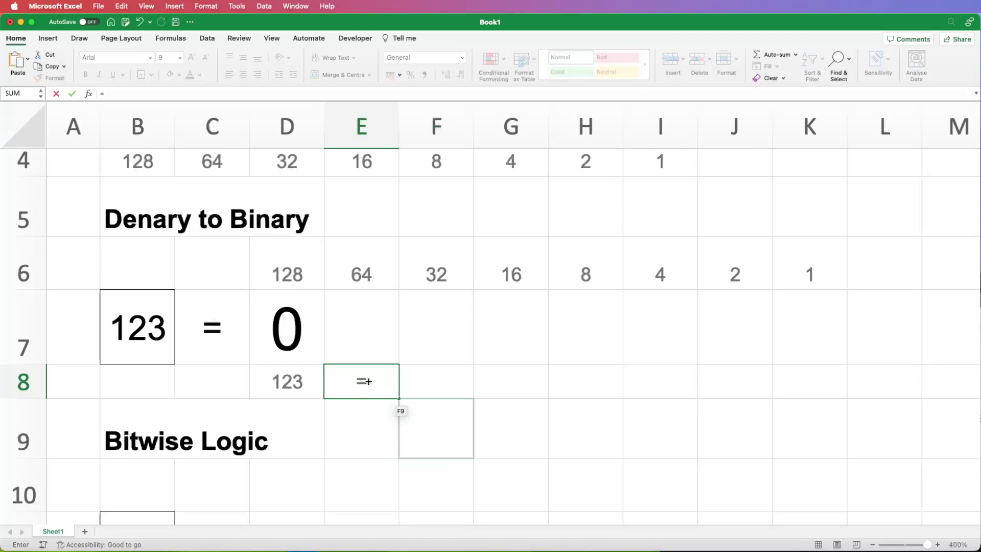
pyautogui.click(286, 381)
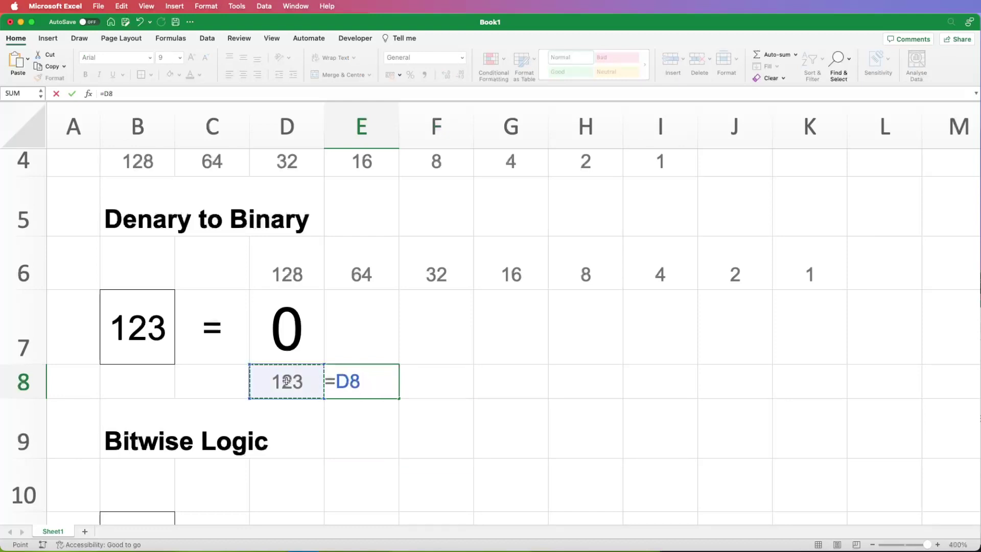
pyautogui.write('-')
pyautogui.click(285, 272)
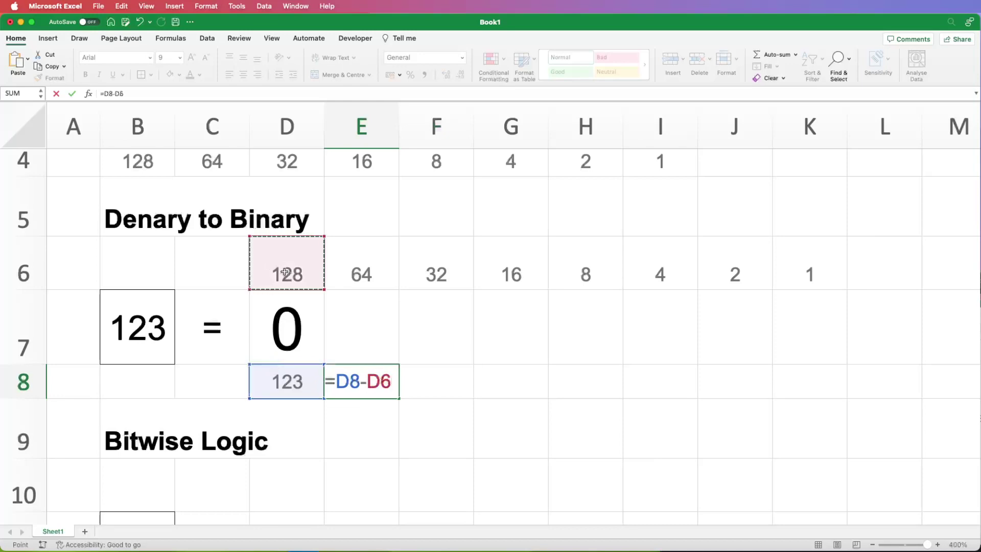
pyautogui.write('*')
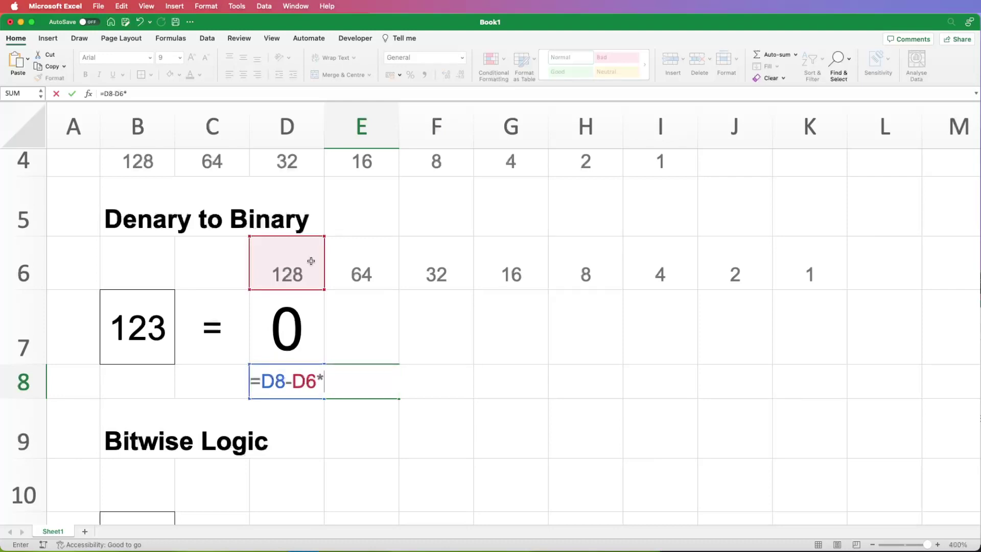
pyautogui.click(284, 322)
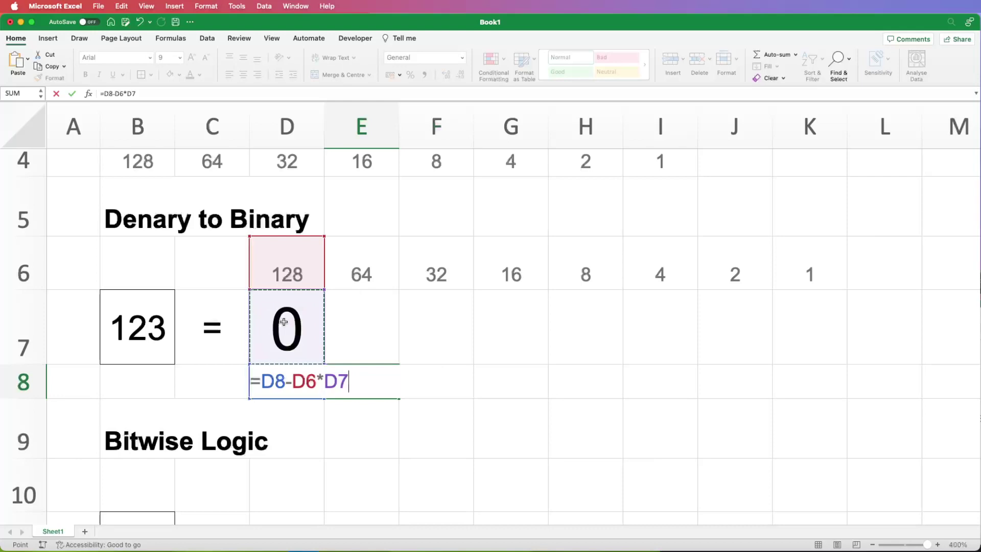
pyautogui.press('Return')
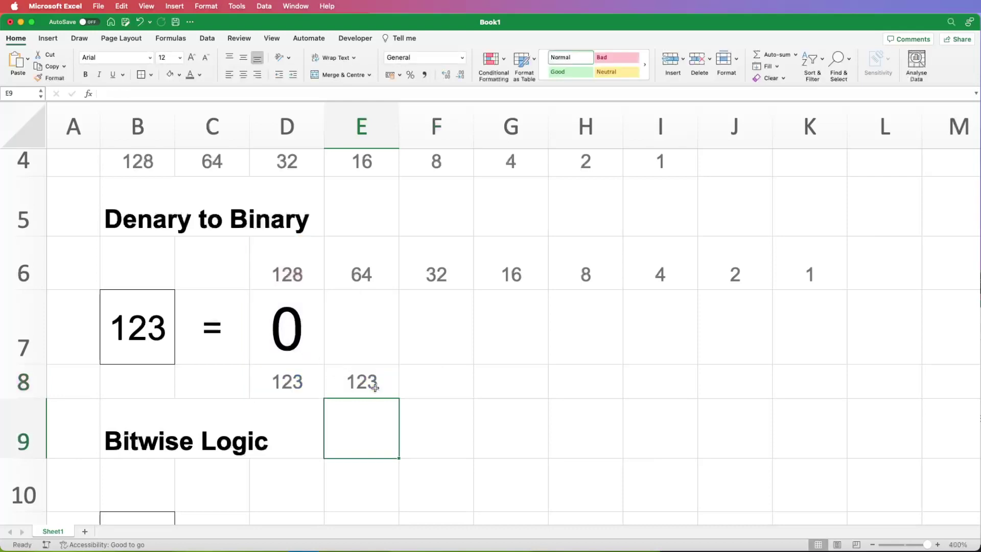
# Fill the E8 remainder formula to K8 and the D7 bit formula to K7, producing 01111011
pyautogui.click(390, 392)
pyautogui.moveTo(399, 398); pyautogui.dragTo(797, 397)
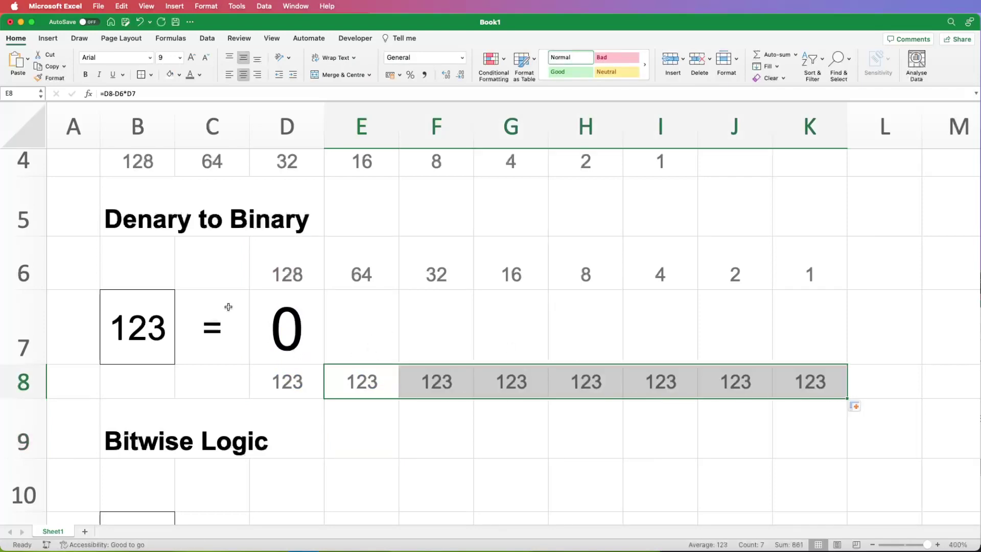
pyautogui.click(295, 327)
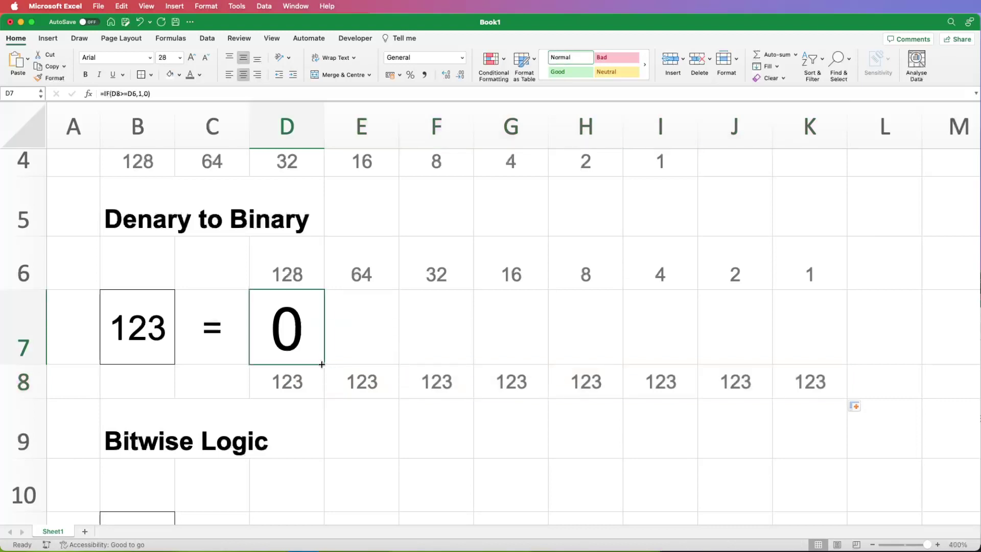
pyautogui.moveTo(322, 364); pyautogui.dragTo(832, 348)
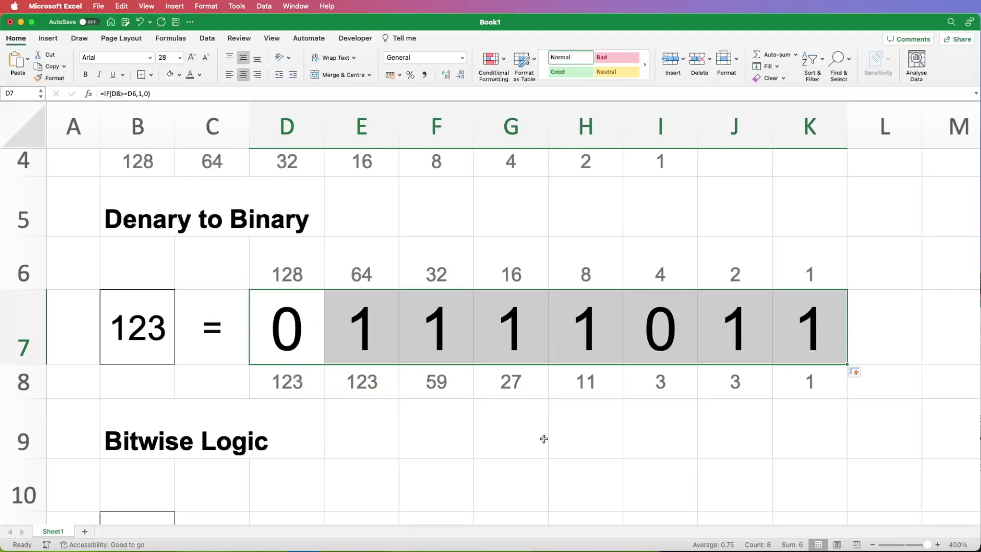
pyautogui.click(491, 419)
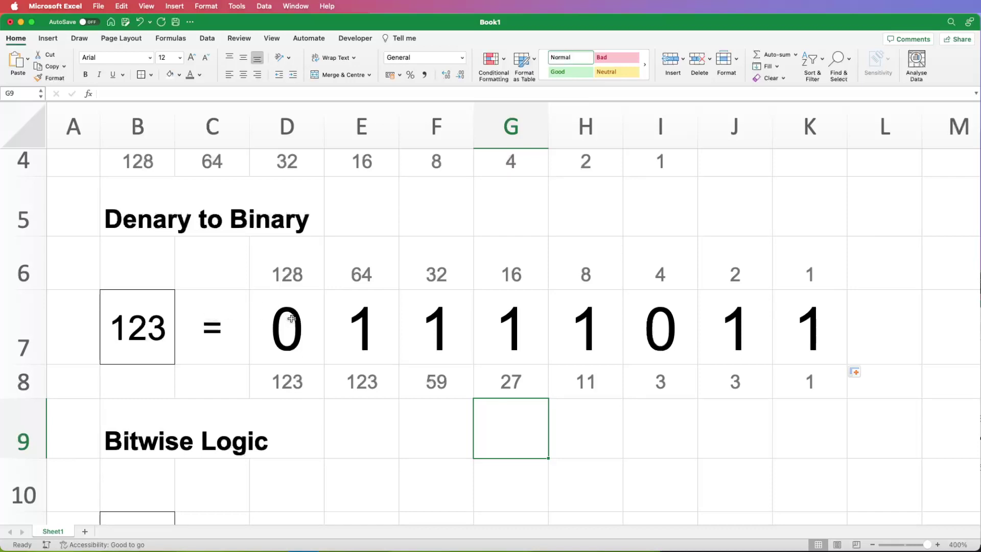
# Inspect the binary digit cells and their formulas, then select the 123 input in B7
pyautogui.moveTo(343, 329); pyautogui.dragTo(793, 335)
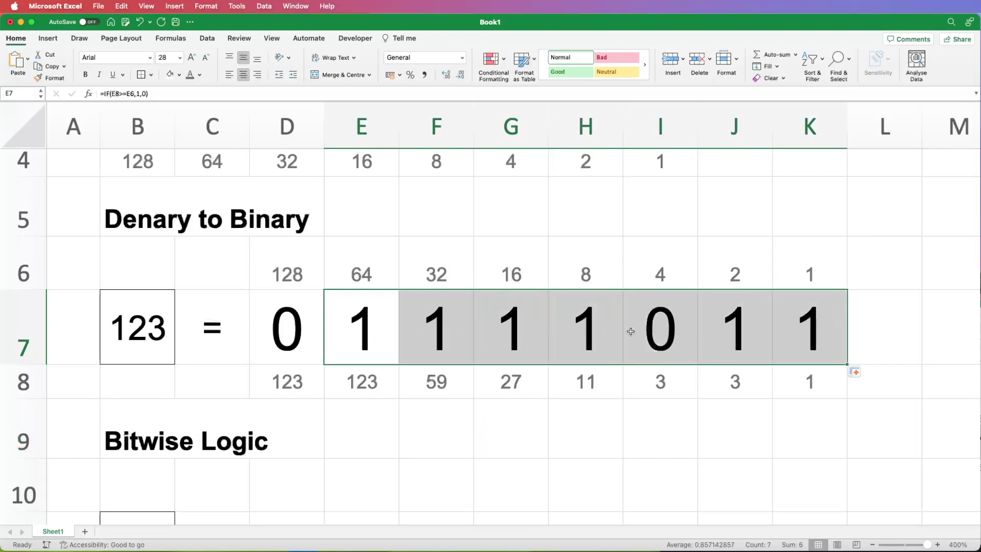
pyautogui.click(302, 267)
pyautogui.moveTo(358, 318); pyautogui.dragTo(791, 346)
pyautogui.click(655, 339)
pyautogui.click(143, 330)
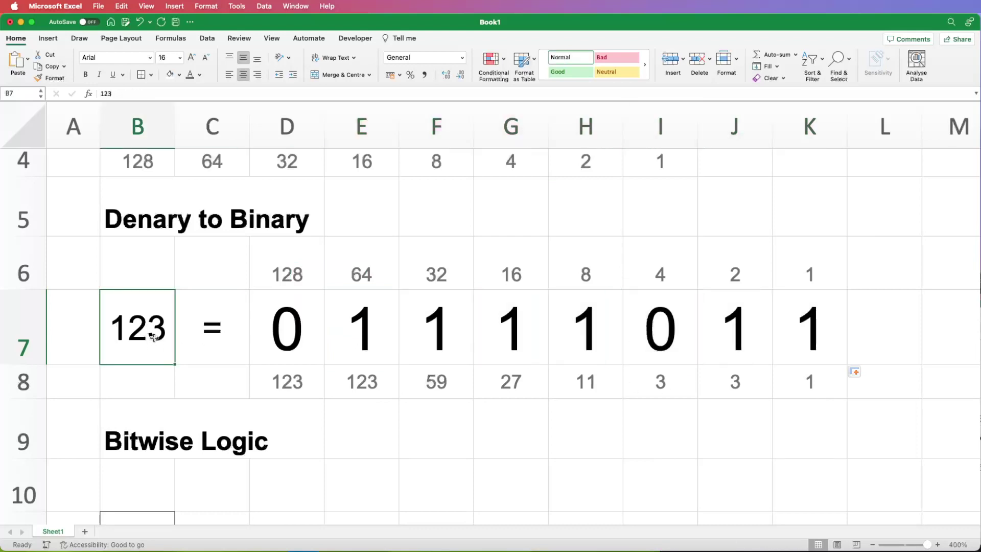
# Enter 0, 1, 2 and then 255 in B7, ending with binary 11111111
pyautogui.write('0')
pyautogui.press('Return')
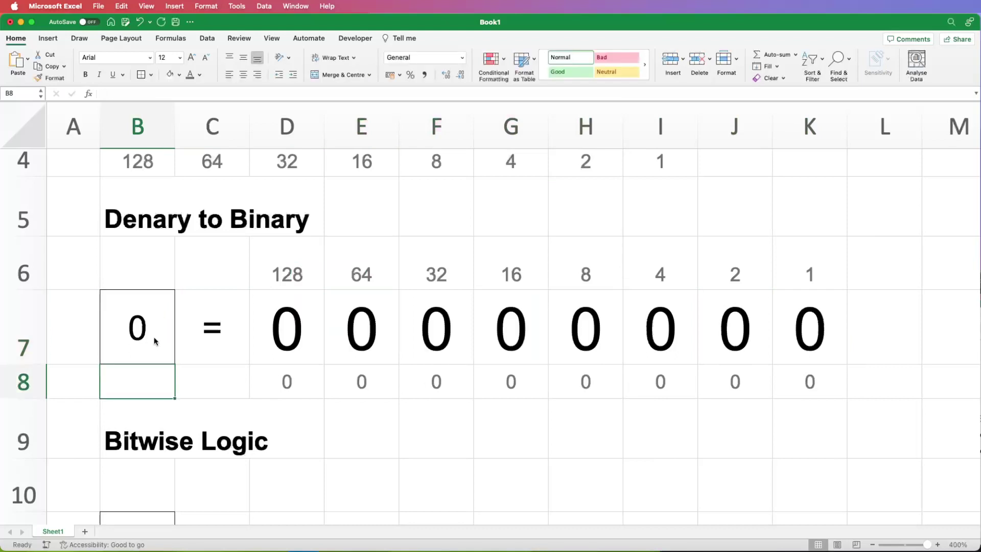
pyautogui.click(147, 329)
pyautogui.write('1')
pyautogui.press('Return')
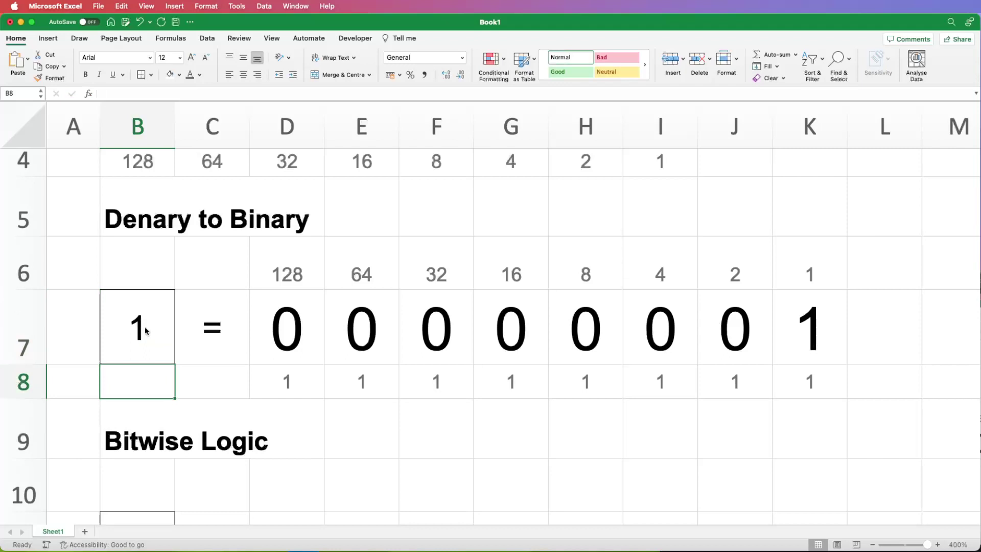
pyautogui.click(145, 327)
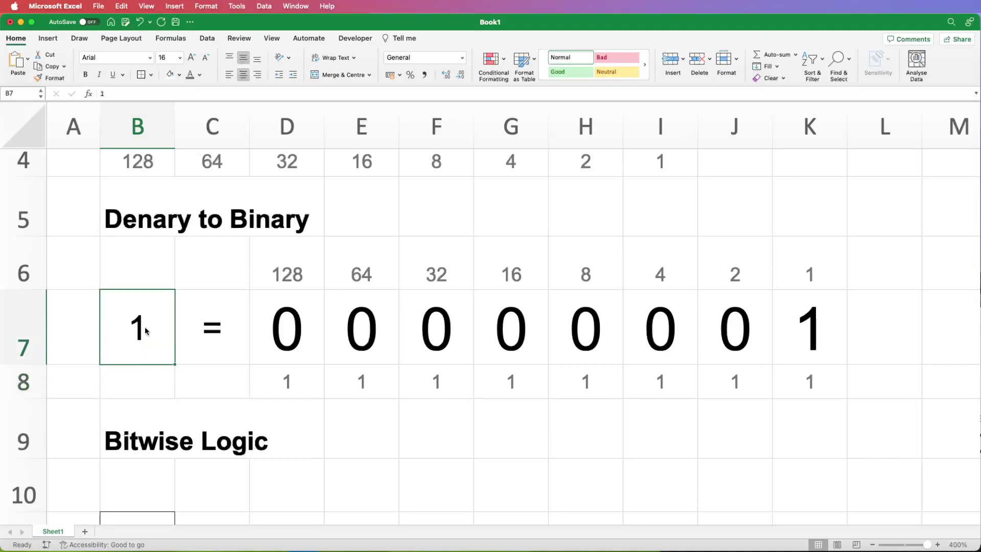
pyautogui.write('2')
pyautogui.press('Return')
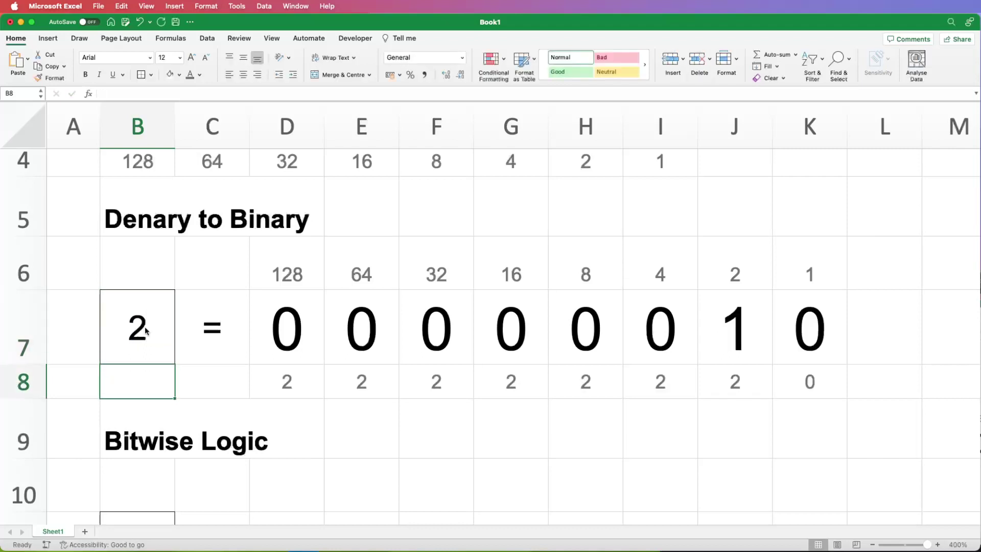
pyautogui.click(145, 327)
pyautogui.write('255')
pyautogui.press('Return')
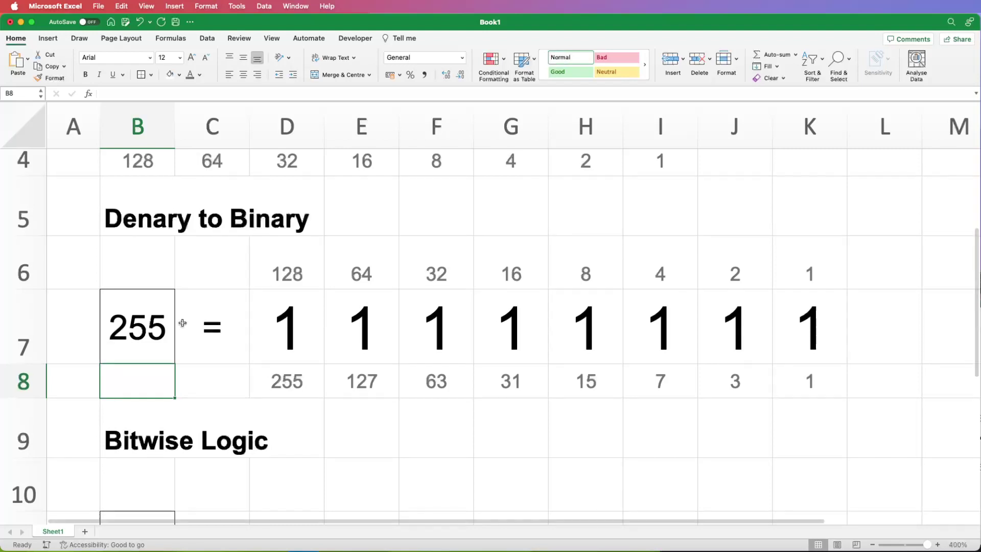
pyautogui.scroll(-2, 183, 320)
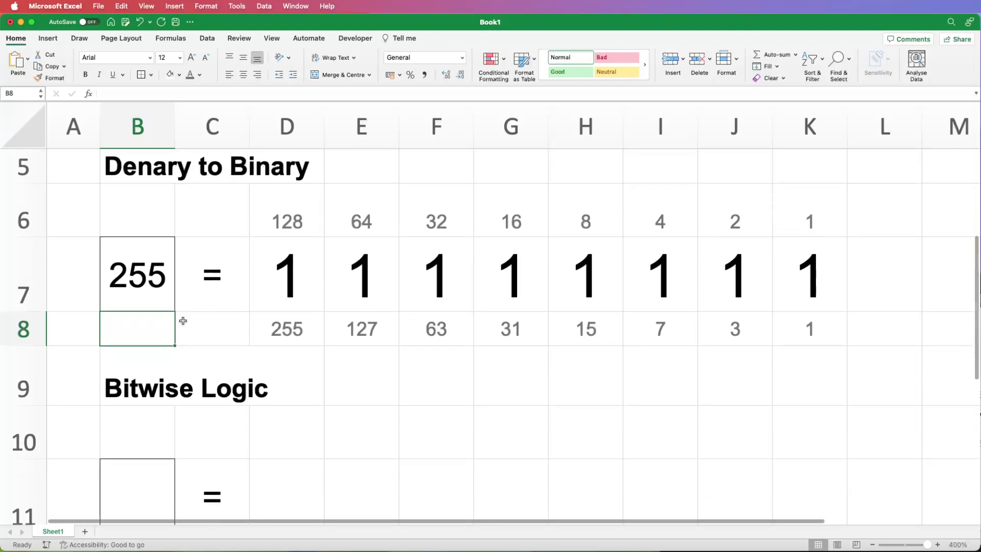
pyautogui.scroll(-3, 183, 321)
pyautogui.scroll(1, 183, 321)
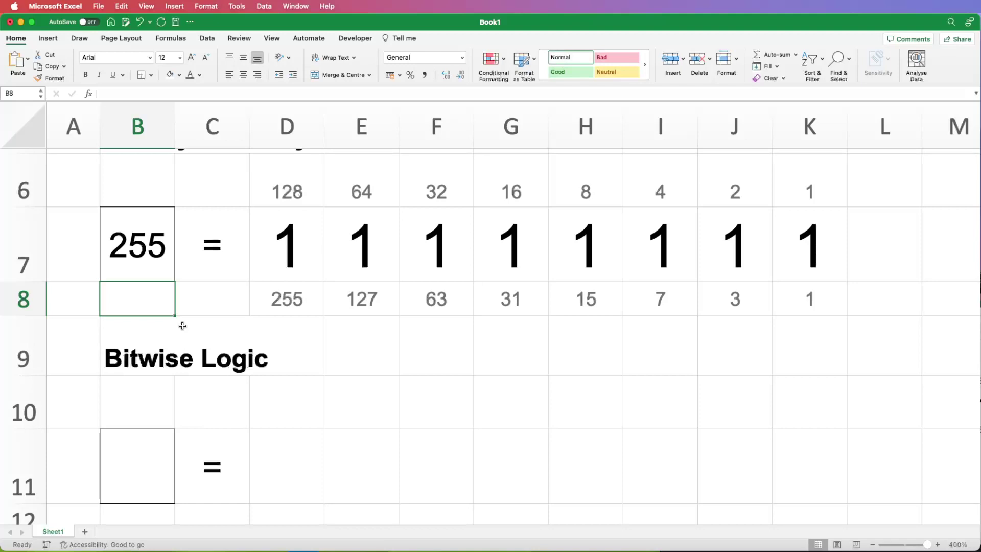
pyautogui.scroll(-1, 198, 284)
pyautogui.click(804, 384)
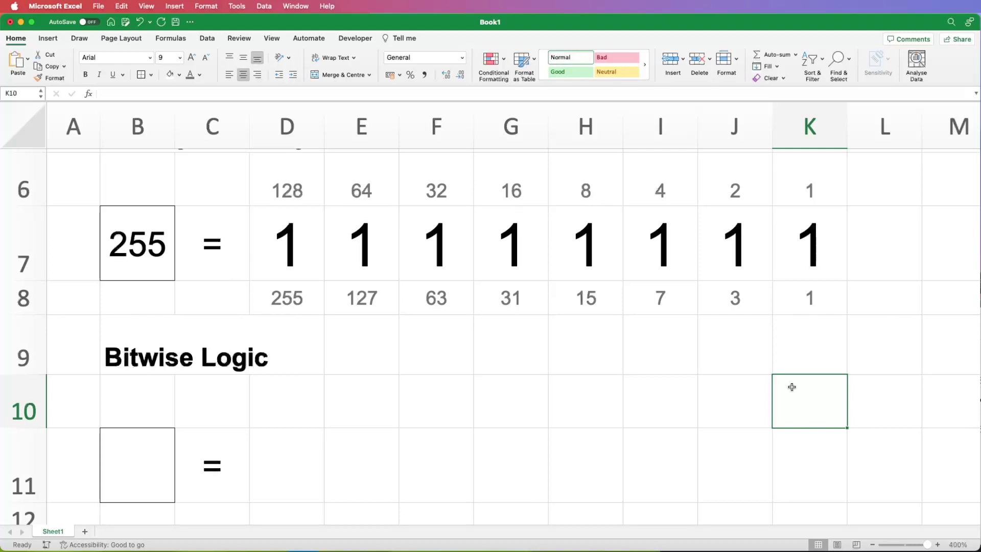
# Put 1 in K10 and the doubling formula =K10*2 in J10
pyautogui.write('1')
pyautogui.press('Left')
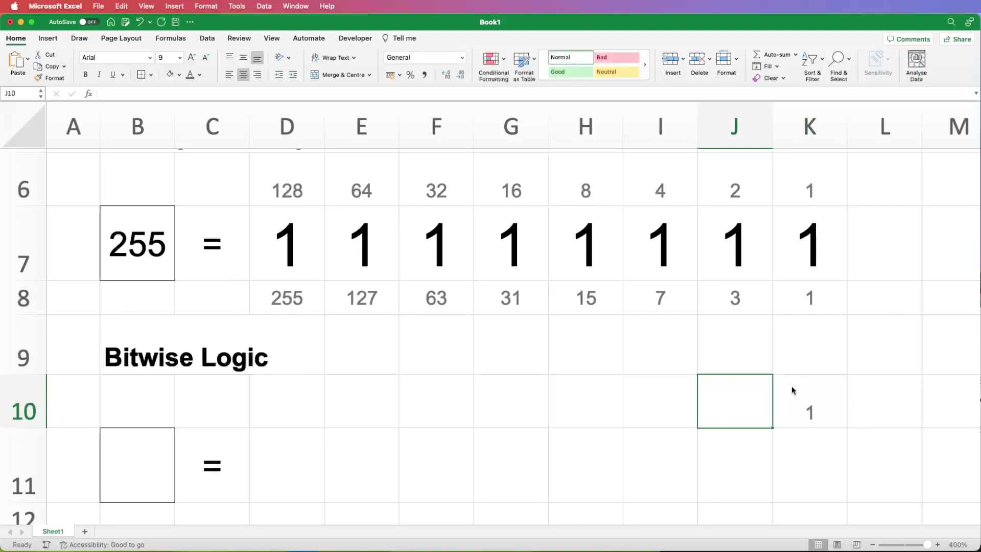
pyautogui.write('=')
pyautogui.click(792, 386)
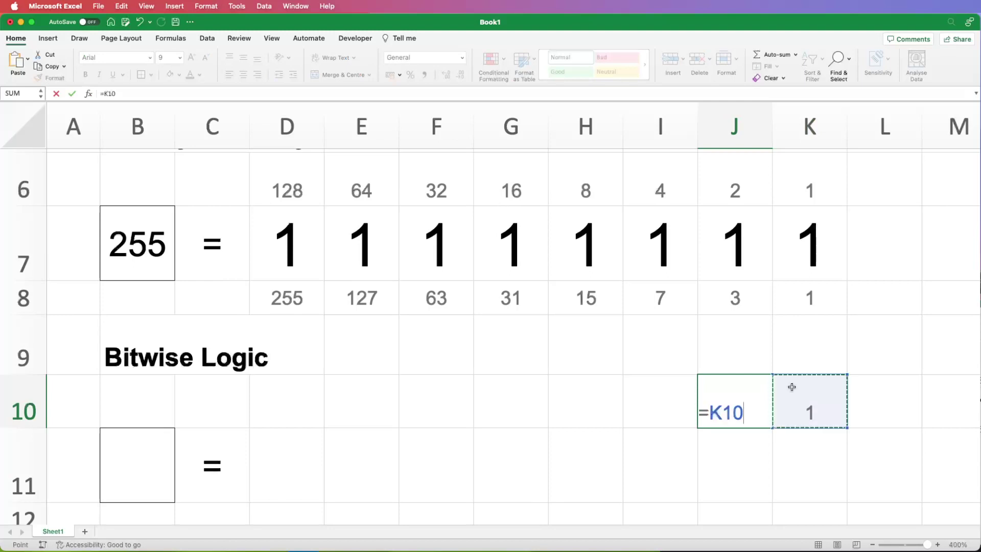
pyautogui.write('*2')
pyautogui.press('Return')
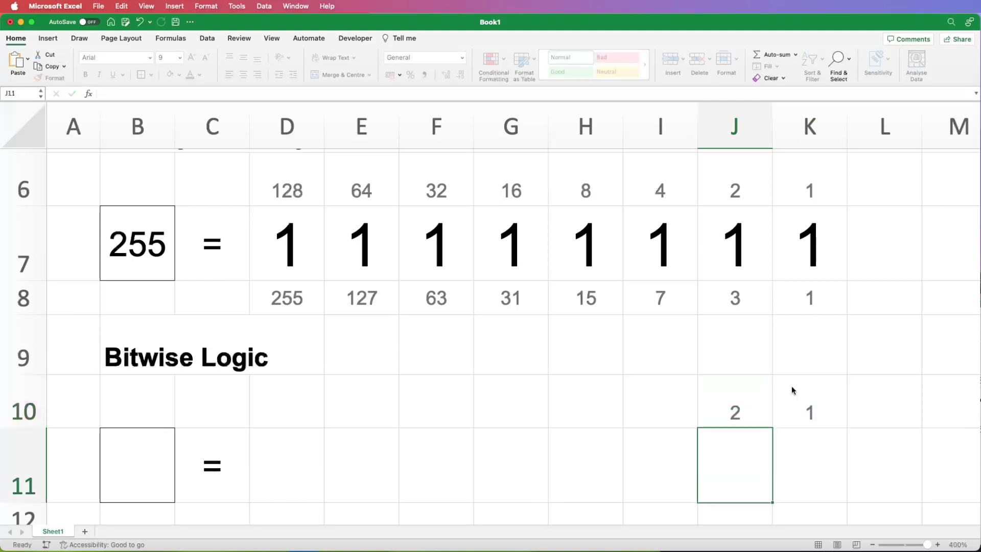
# Fill the doubling formula left to D10, giving place values 128 down to 1
pyautogui.click(752, 398)
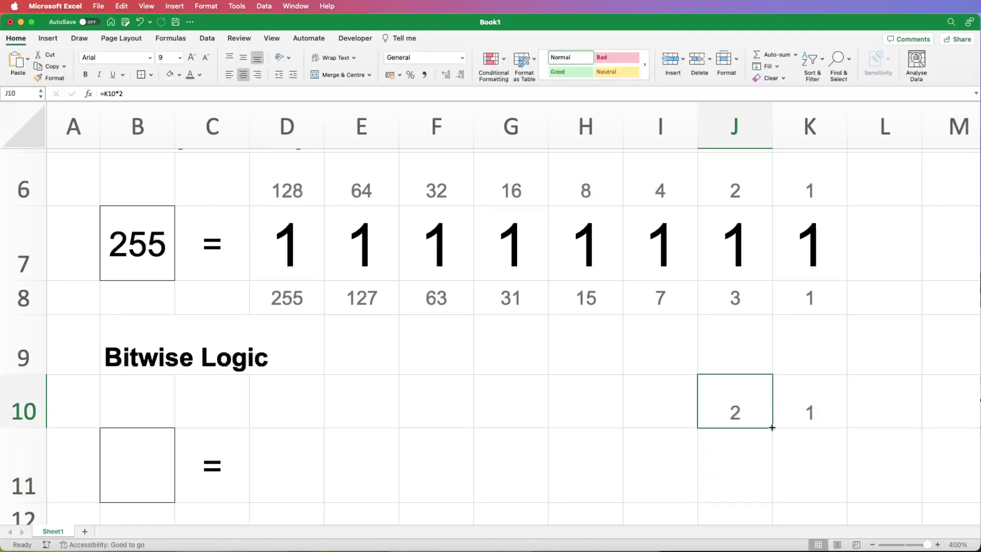
pyautogui.moveTo(772, 427); pyautogui.dragTo(274, 385)
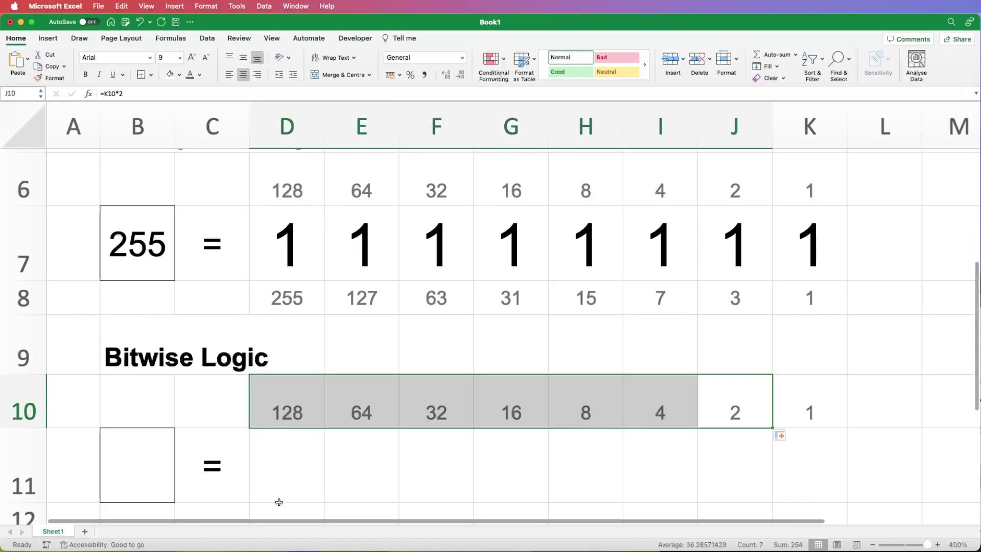
pyautogui.click(284, 468)
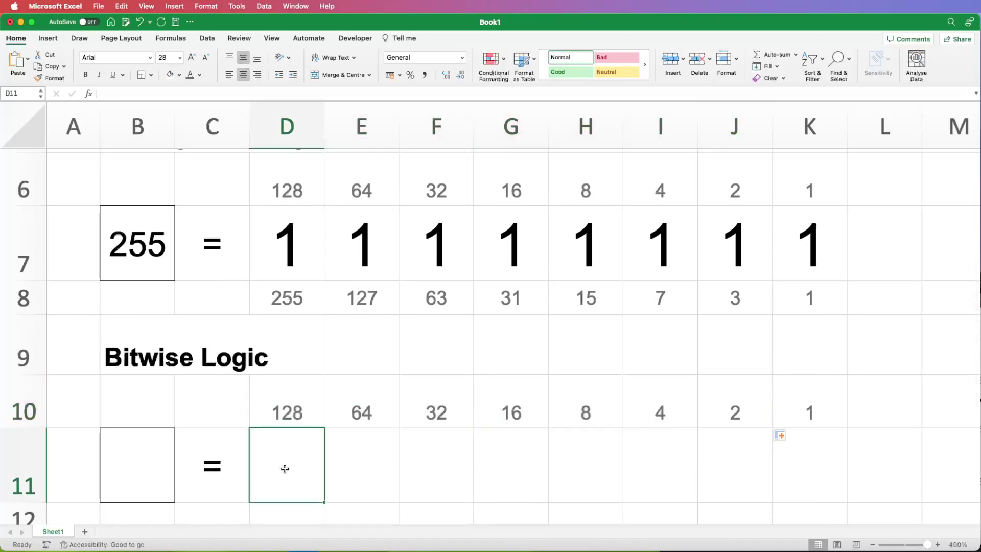
pyautogui.scroll(-5, 284, 468)
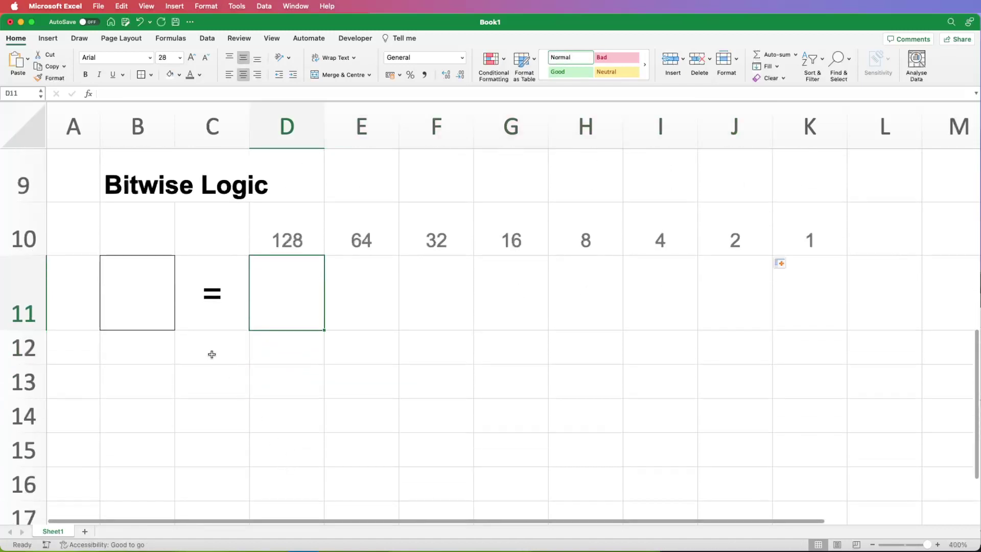
pyautogui.scroll(1, 148, 296)
pyautogui.scroll(1, 148, 296)
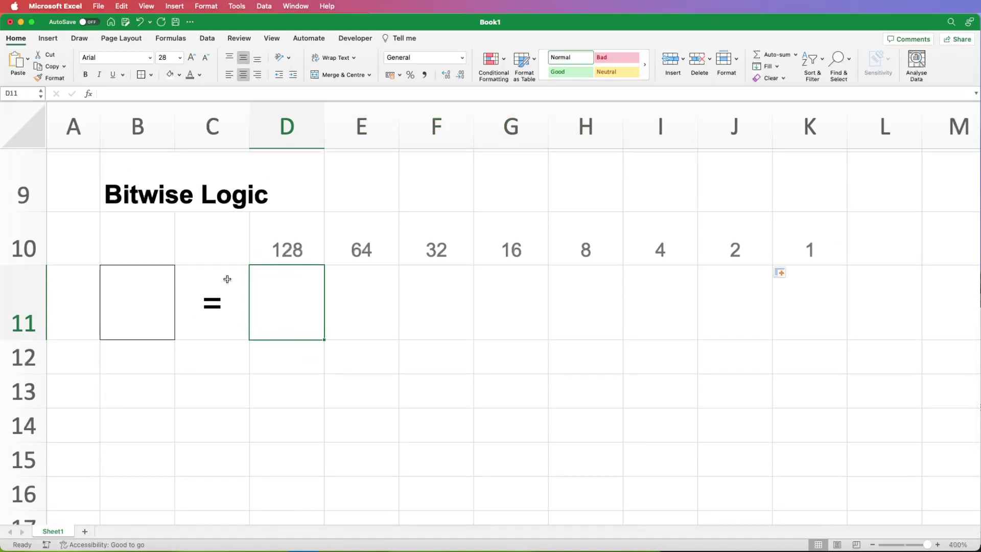
pyautogui.click(144, 296)
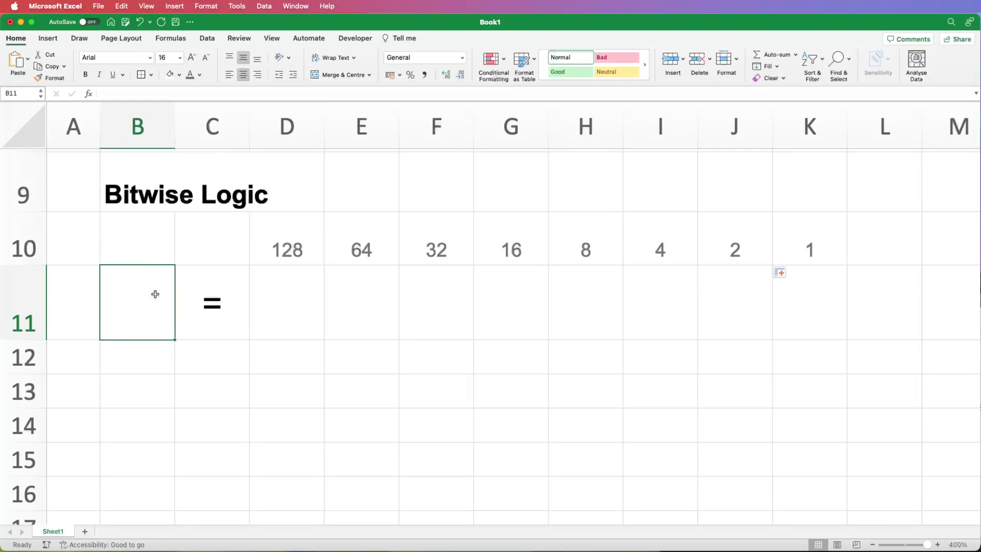
# Enter 123 as the Bitwise Logic input in B11
pyautogui.write('123')
pyautogui.click(207, 363)
pyautogui.click(279, 244)
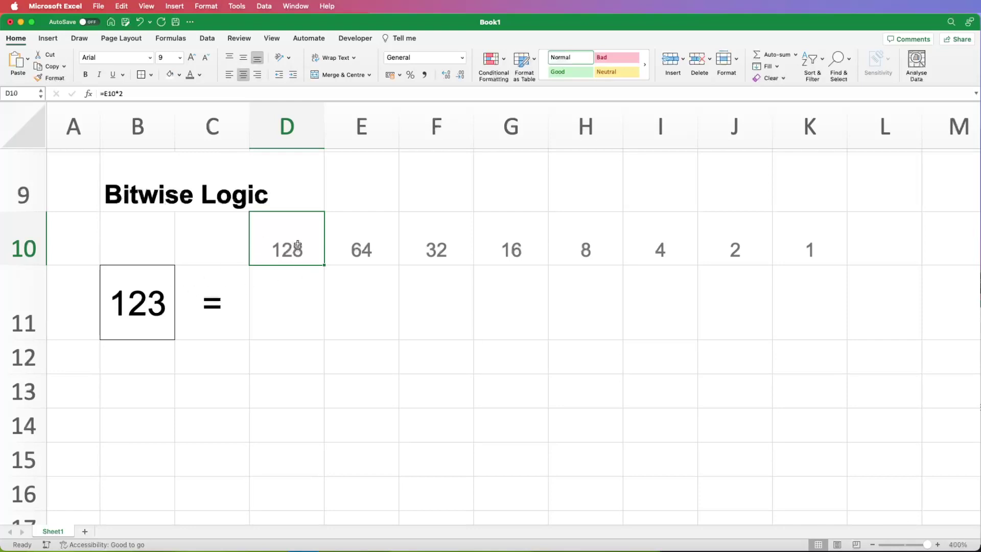
pyautogui.click(292, 355)
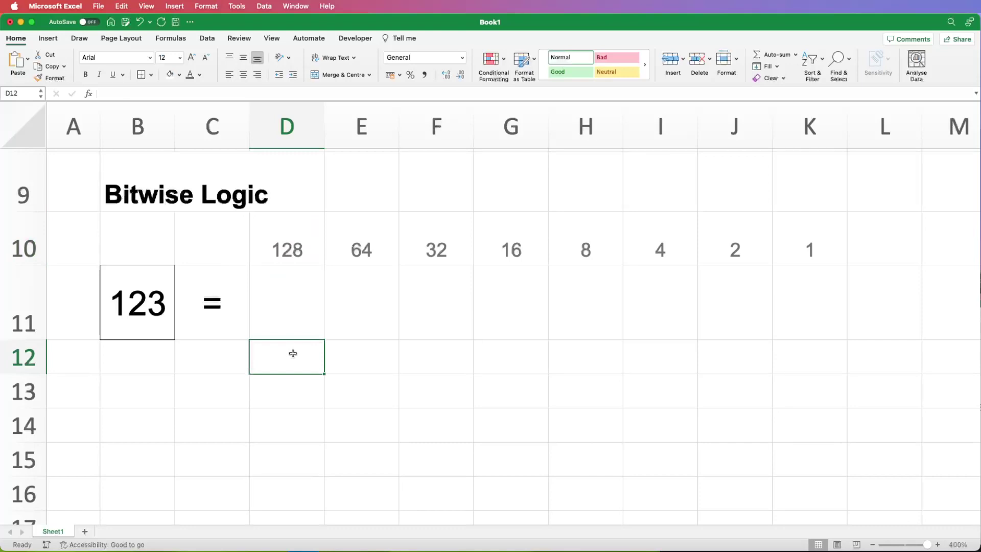
pyautogui.click(284, 314)
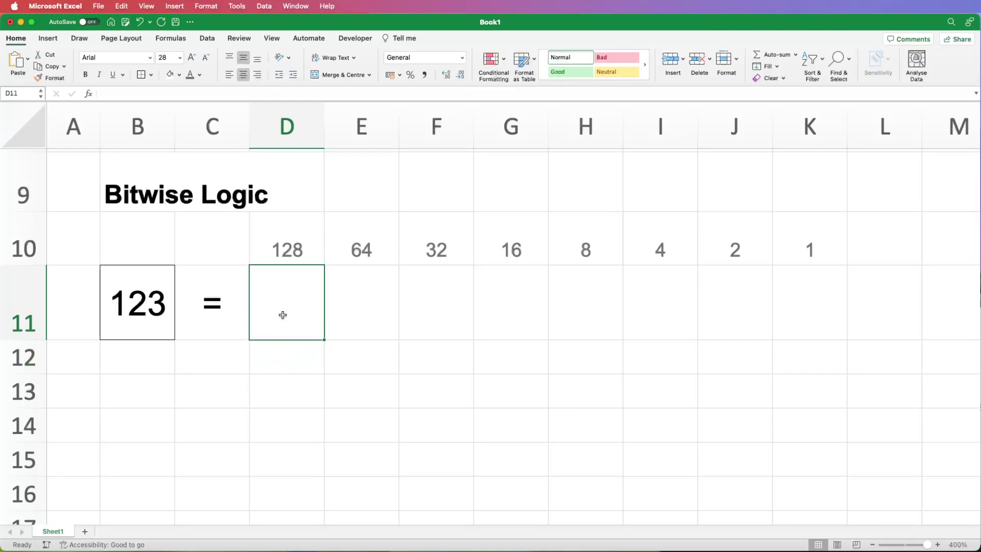
# Enter =BITAND(D10,$B11) in D11, which shows 0
pyautogui.write('=')
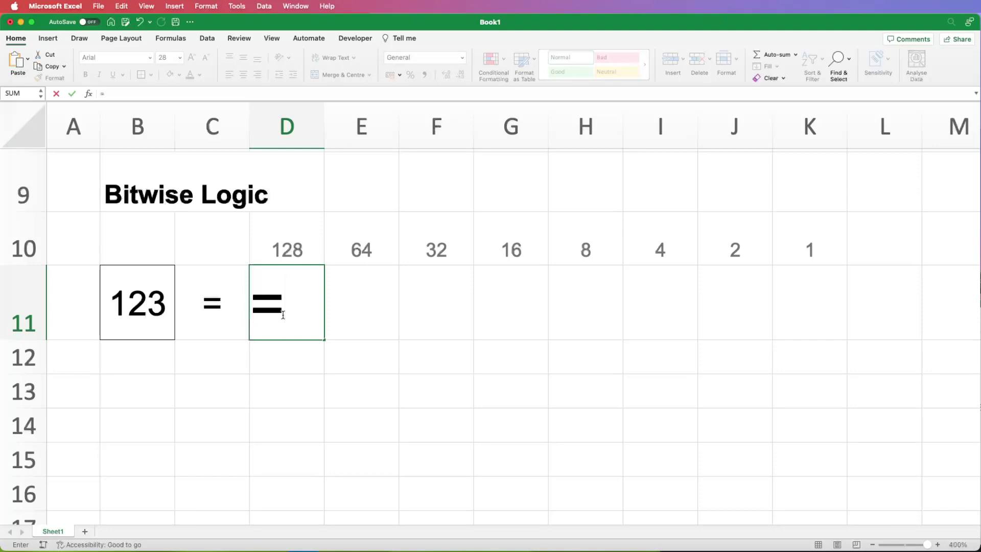
pyautogui.write('bit')
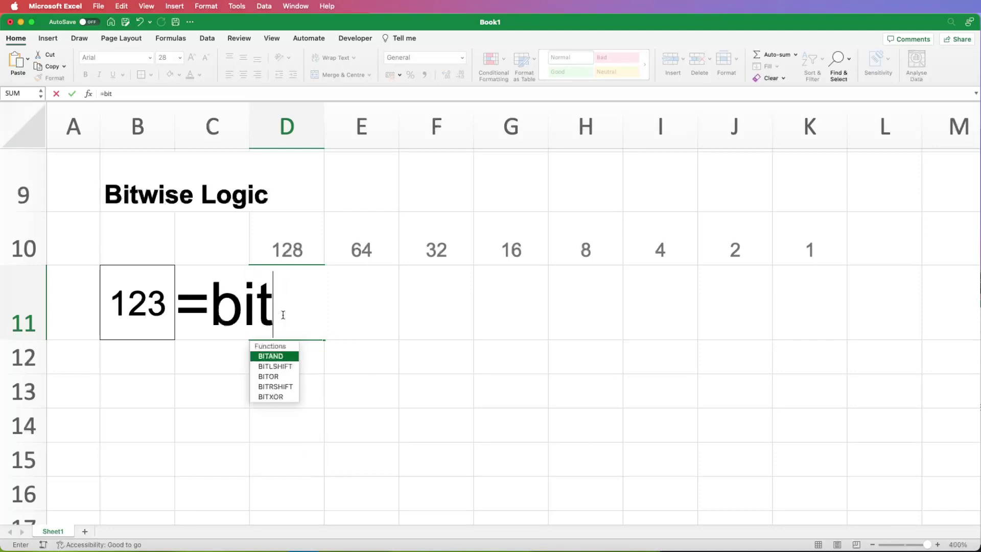
pyautogui.write('and(')
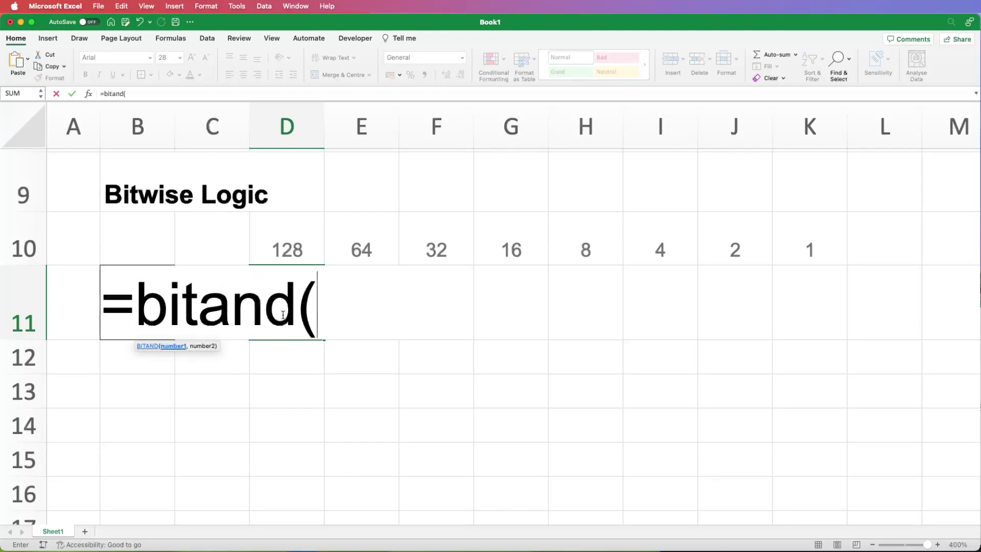
pyautogui.click(297, 251)
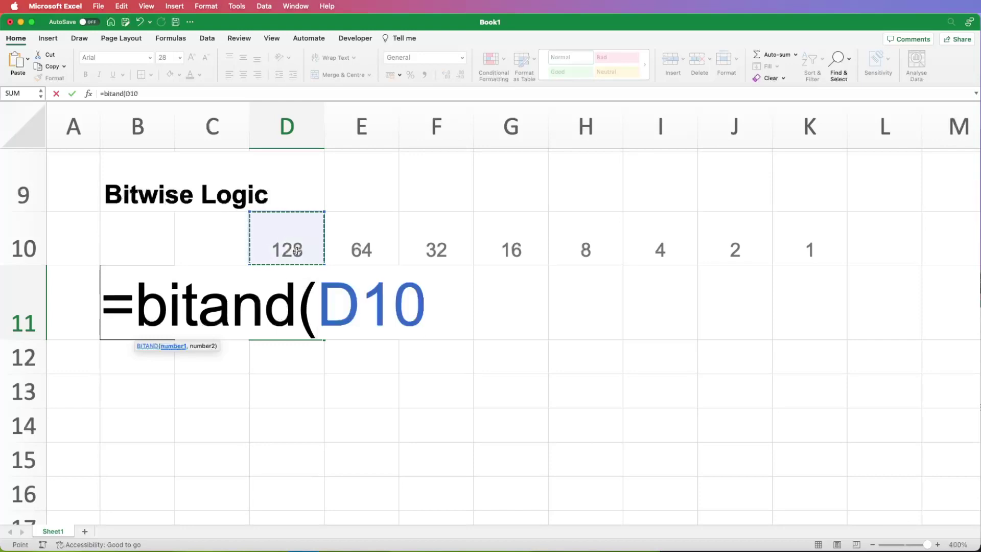
pyautogui.write(',')
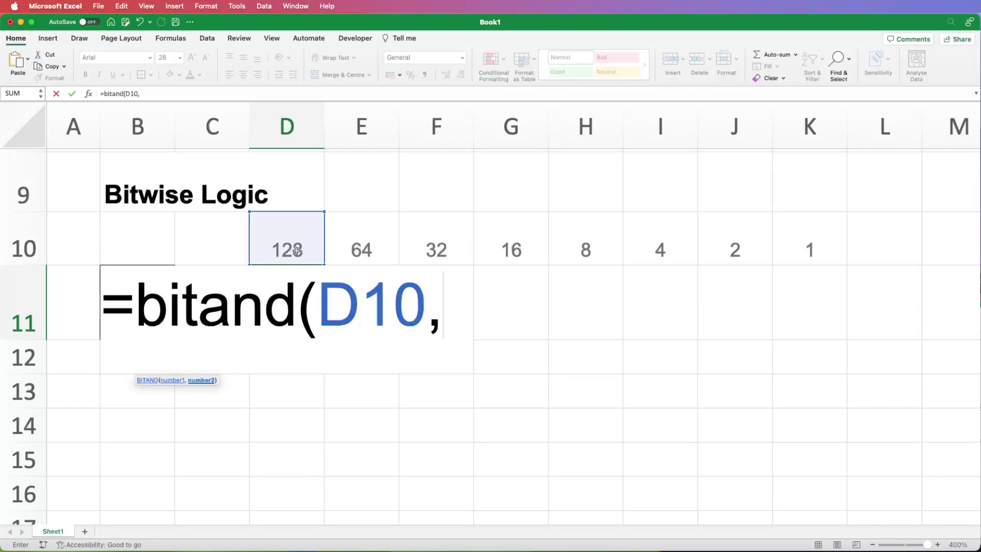
pyautogui.write('b')
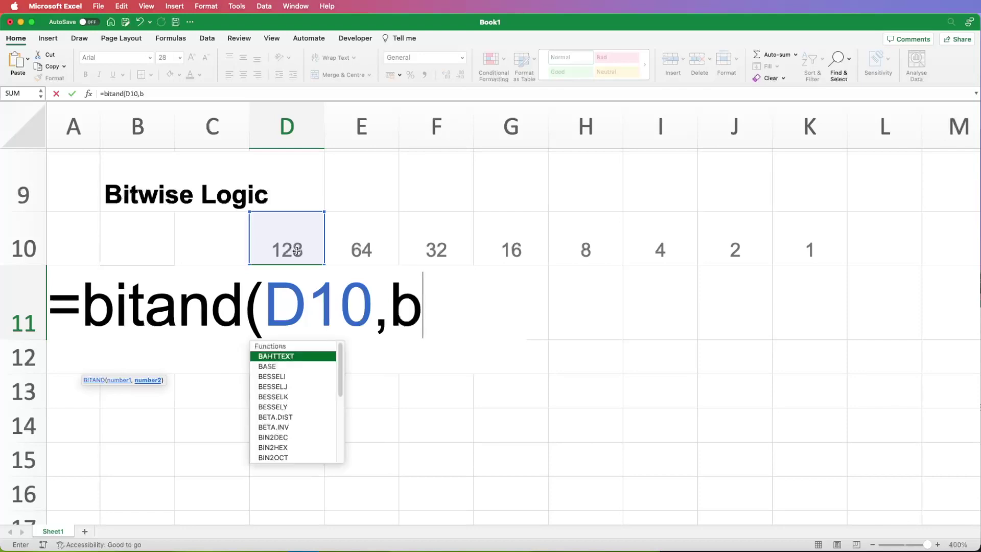
pyautogui.write('11)')
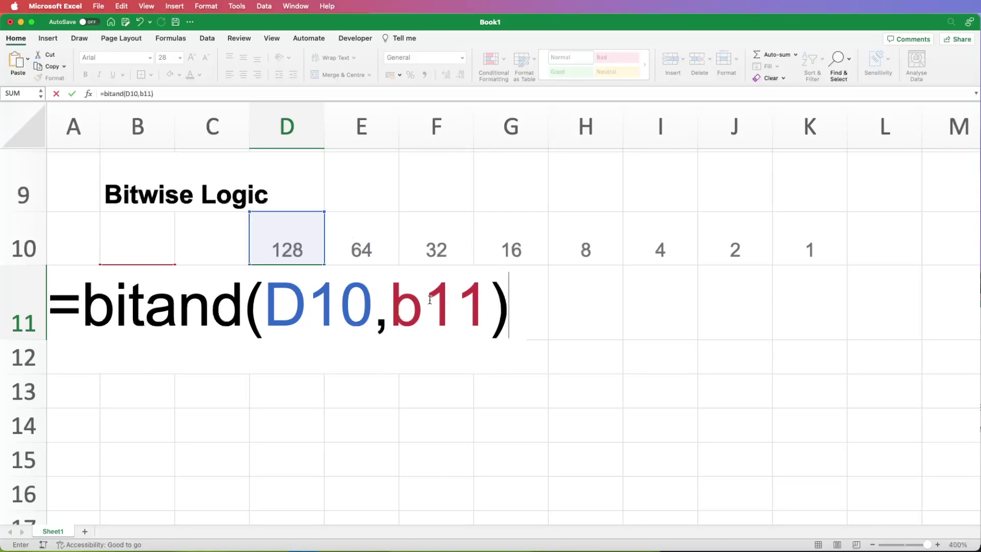
pyautogui.click(395, 306)
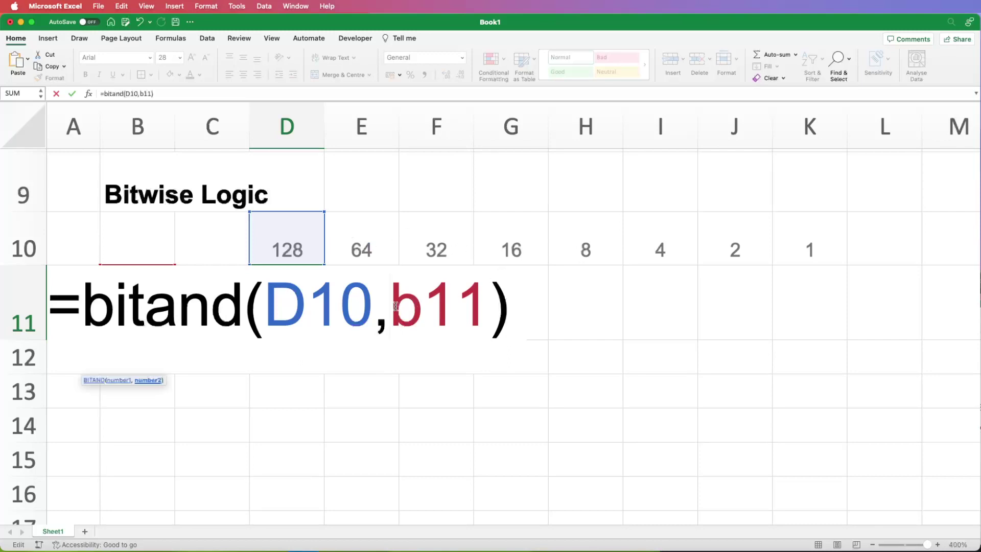
pyautogui.write('$')
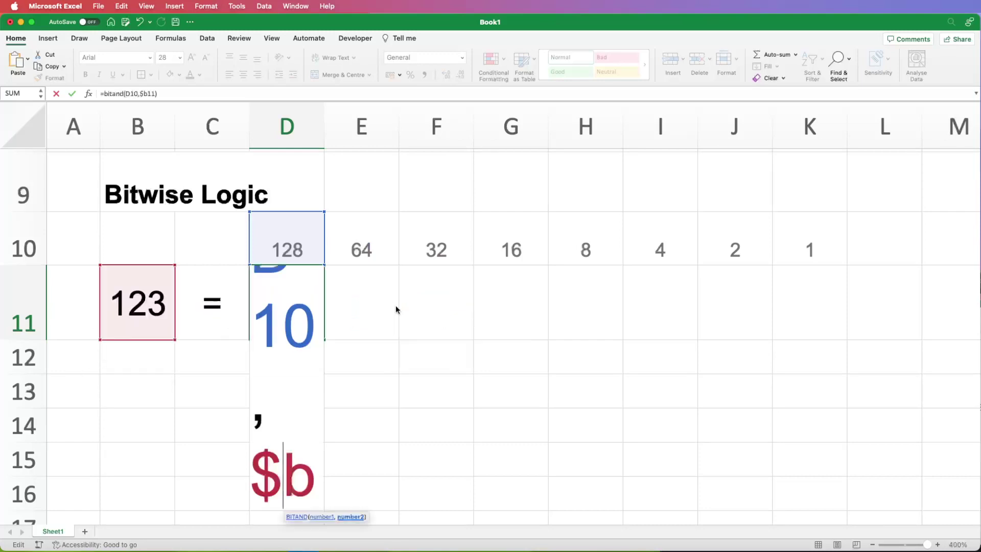
pyautogui.press('Return')
# Fill the BITAND formula from D11 across to K11
pyautogui.click(292, 306)
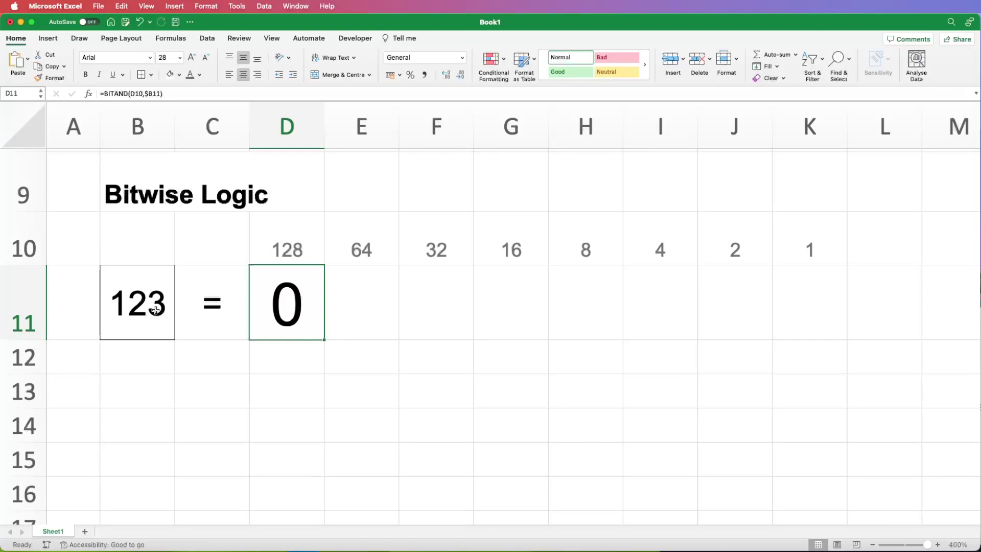
pyautogui.scroll(2, 238, 340)
pyautogui.scroll(3, 240, 340)
pyautogui.scroll(-1, 241, 340)
pyautogui.scroll(3, 241, 340)
pyautogui.scroll(-1, 306, 389)
pyautogui.moveTo(324, 446); pyautogui.dragTo(816, 438)
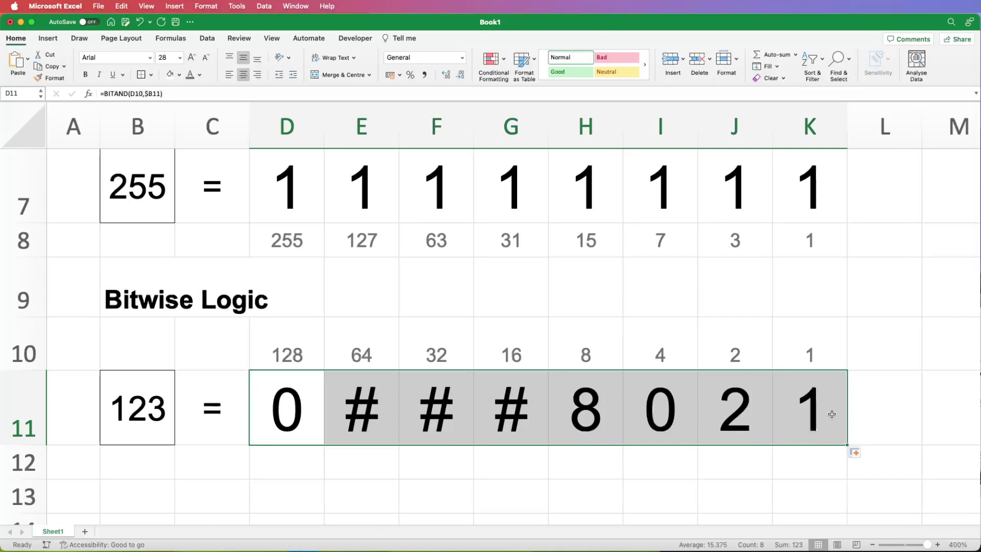
# Inspect the 4 and 128 place values alongside their row 11 results
pyautogui.click(652, 401)
pyautogui.moveTo(663, 355); pyautogui.dragTo(669, 392)
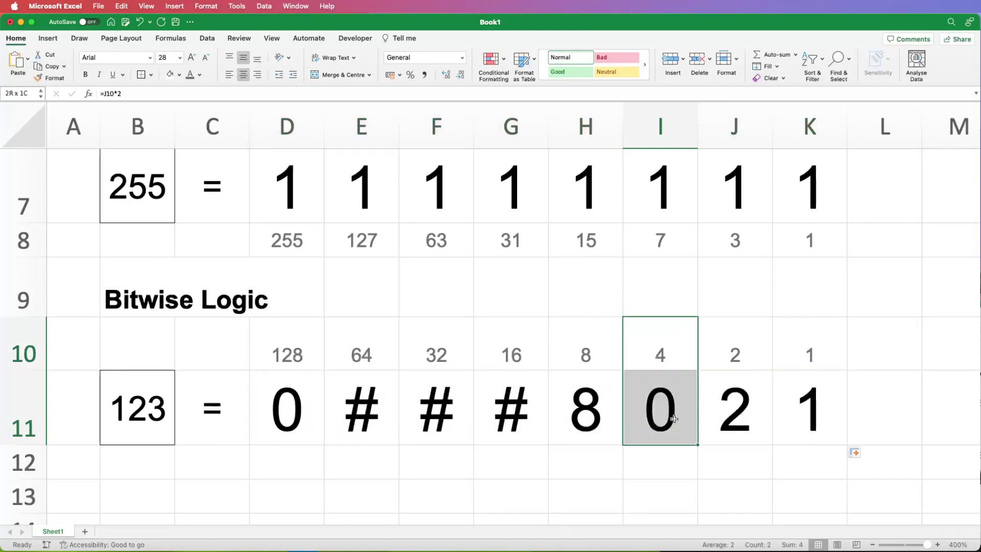
pyautogui.moveTo(284, 351); pyautogui.dragTo(290, 403)
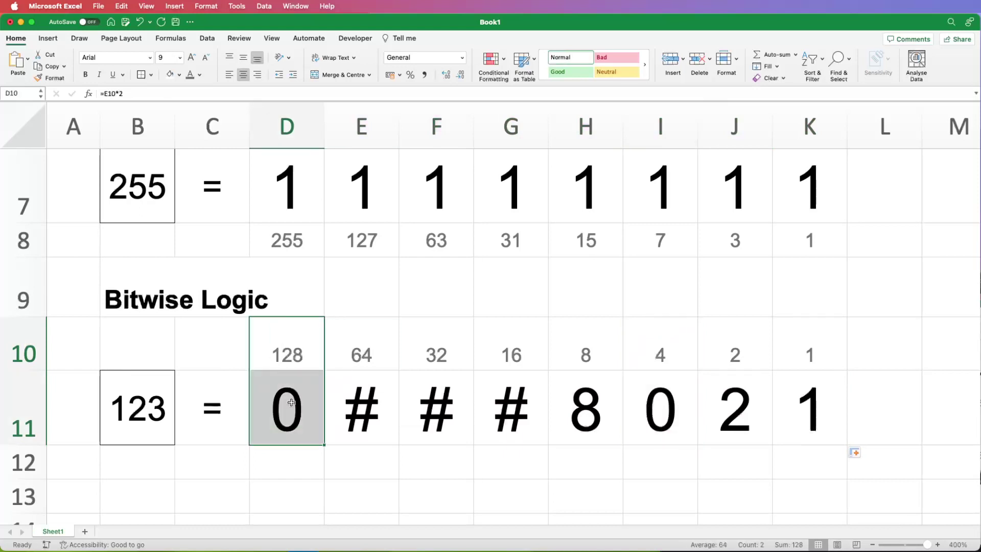
pyautogui.moveTo(673, 338); pyautogui.dragTo(670, 407)
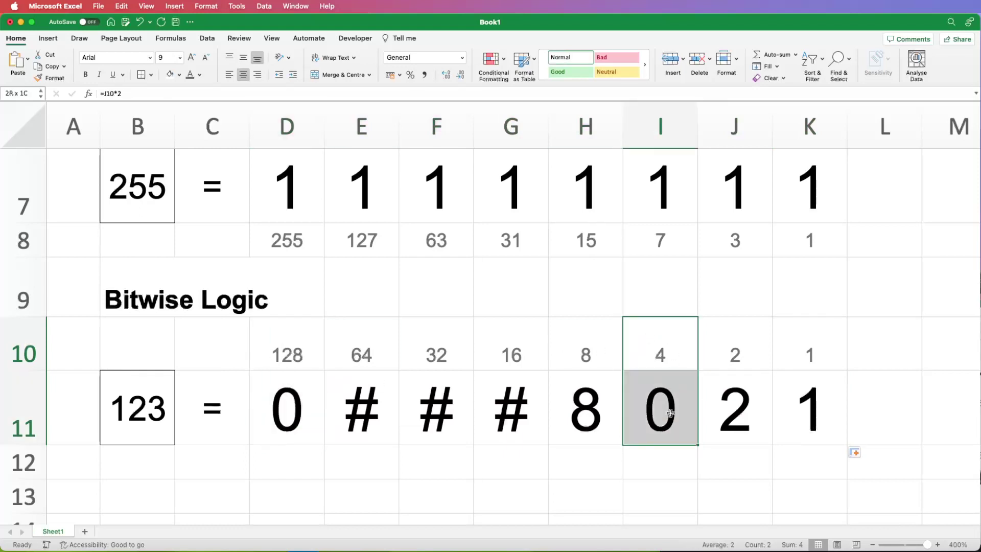
pyautogui.click(151, 192)
# Enter 123 in B7 and check the place-value formulas along row 10
pyautogui.write('123')
pyautogui.press('Return')
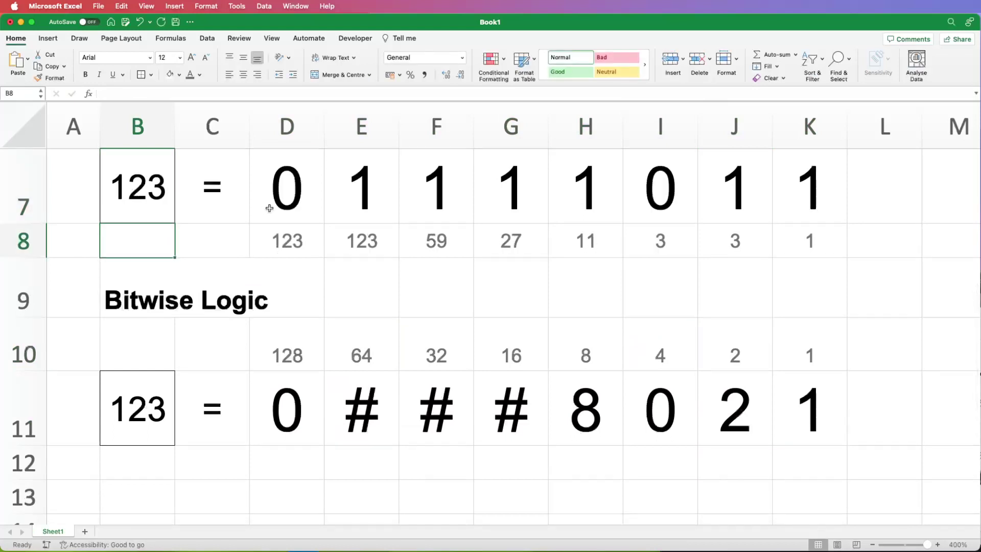
pyautogui.scroll(2, 276, 218)
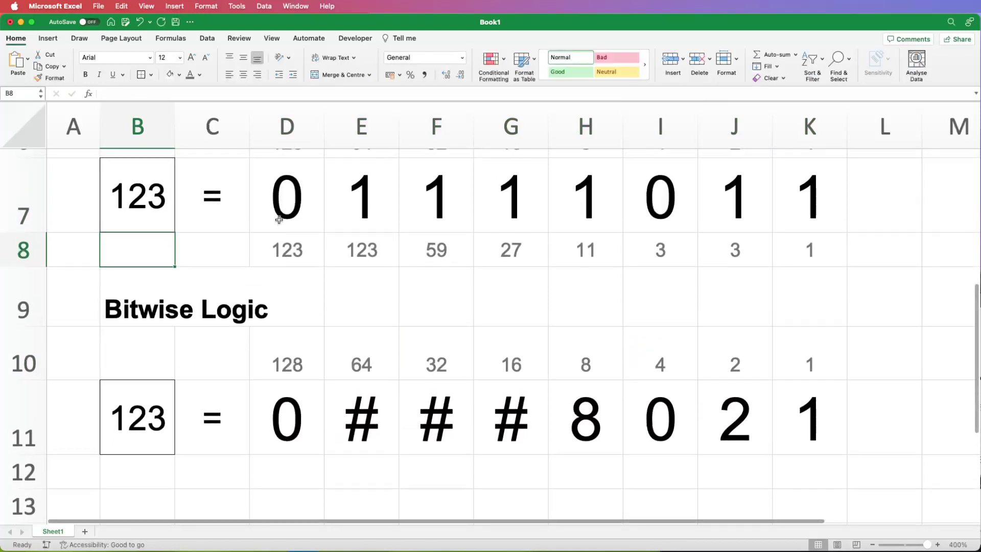
pyautogui.click(740, 435)
pyautogui.click(743, 376)
pyautogui.click(651, 378)
pyautogui.click(504, 376)
pyautogui.click(436, 377)
pyautogui.click(362, 378)
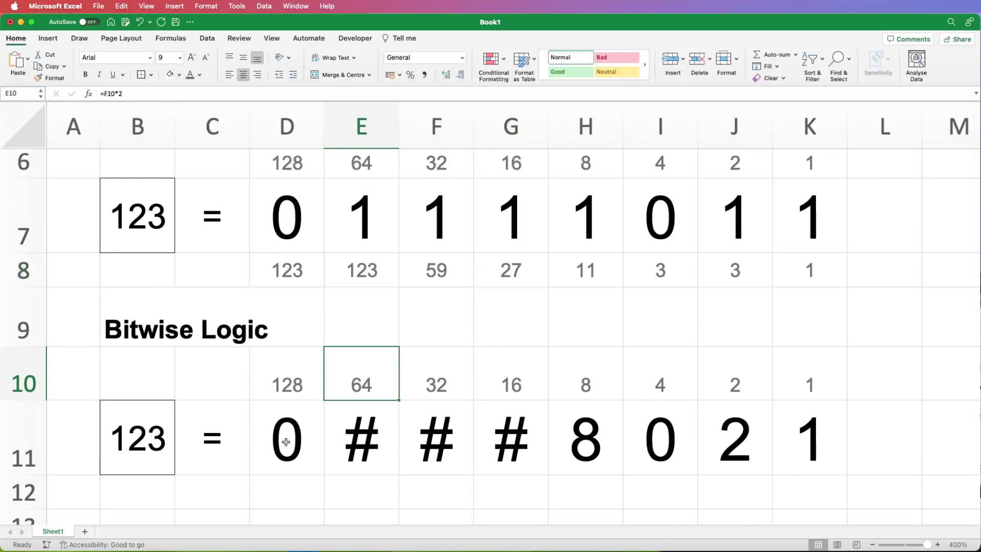
# Compare the row 11 BITAND results under 8, 2 and the hash-filled cells with their place values
pyautogui.click(598, 387)
pyautogui.click(598, 441)
pyautogui.click(599, 391)
pyautogui.click(604, 441)
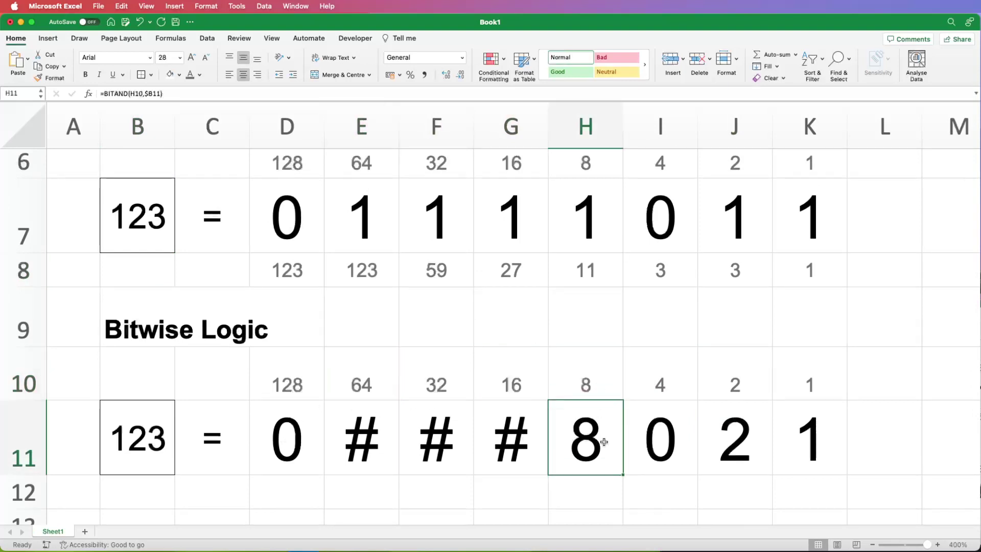
pyautogui.click(747, 397)
pyautogui.click(744, 442)
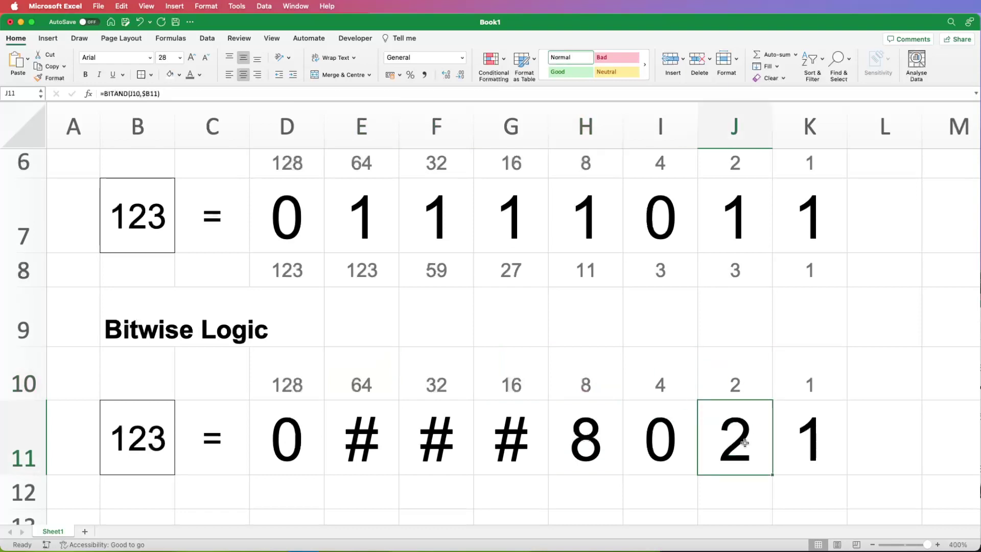
pyautogui.click(377, 431)
pyautogui.click(456, 437)
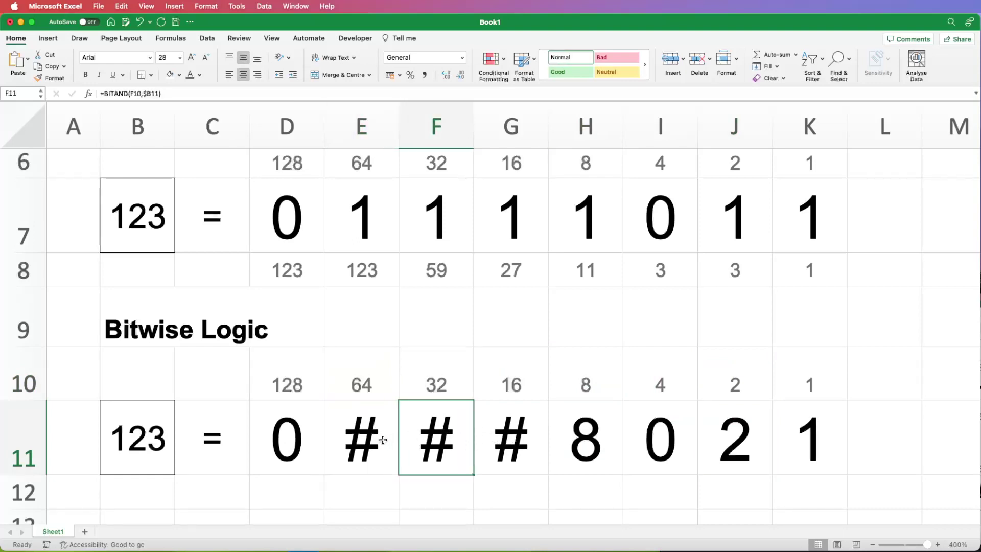
pyautogui.click(284, 432)
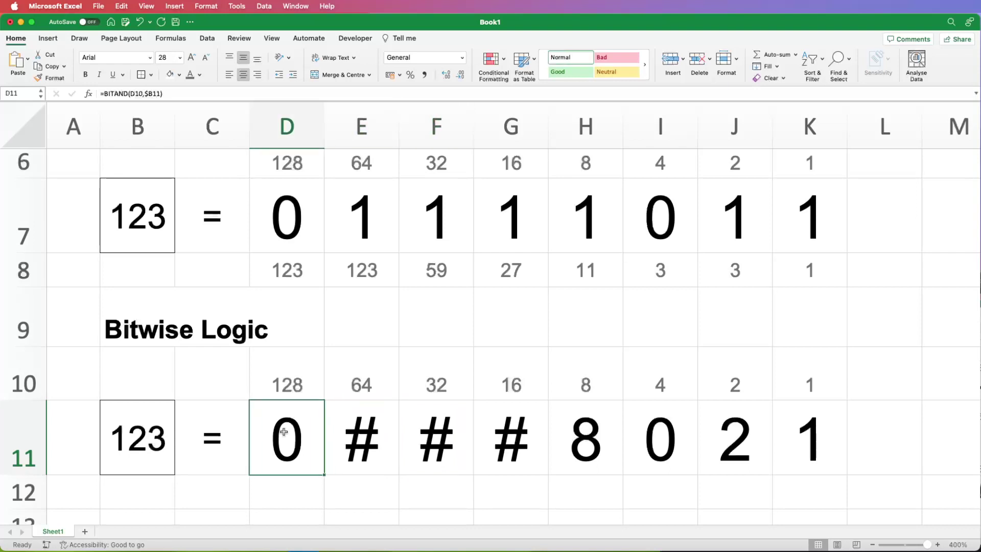
# Change D11 to =BITAND(D10,$B11)/D10 and fill it across to K11
pyautogui.doubleClick(284, 431)
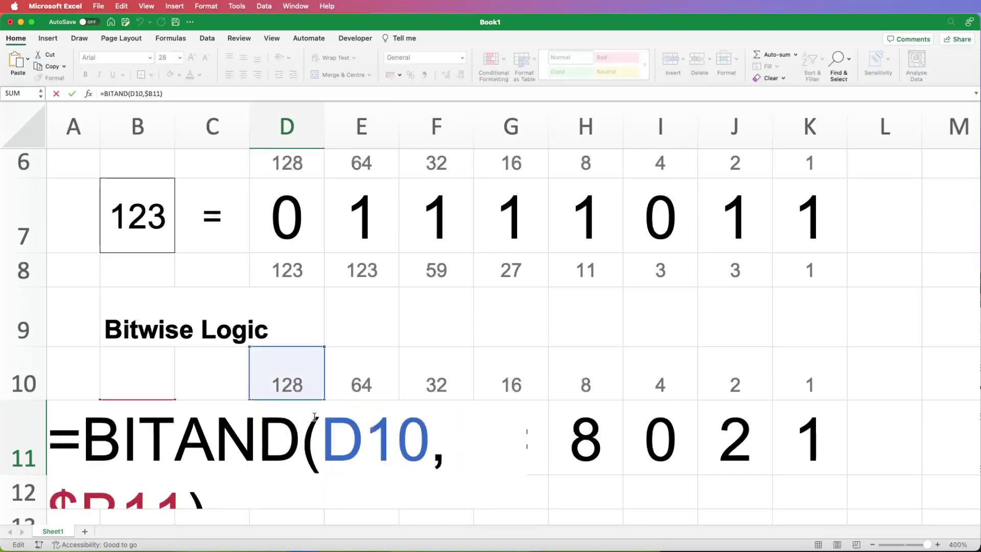
pyautogui.click(233, 498)
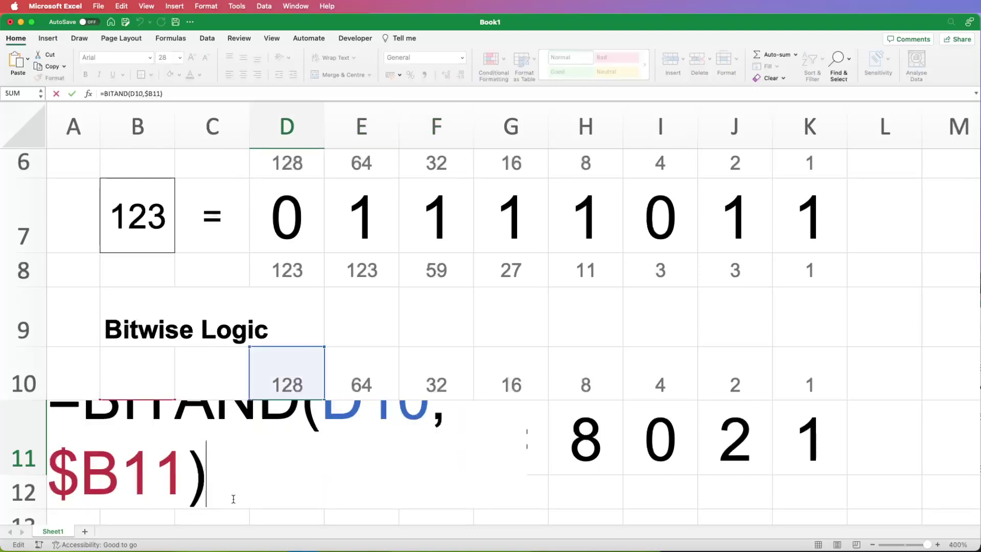
pyautogui.write('/')
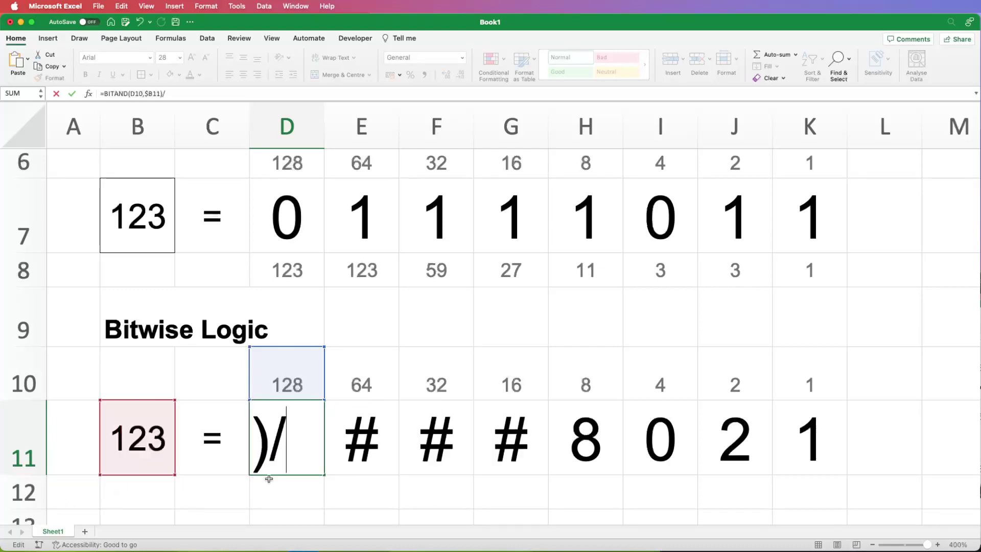
pyautogui.click(300, 384)
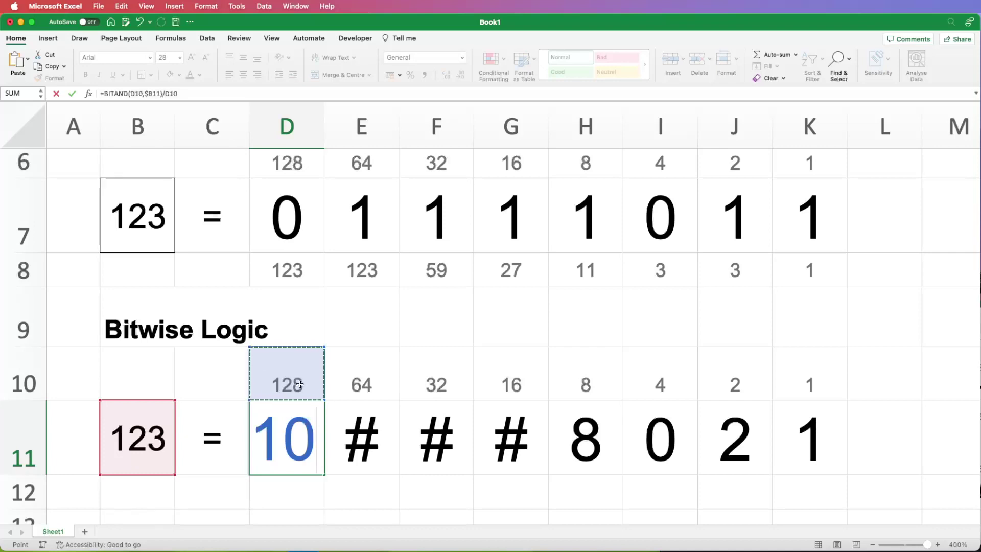
pyautogui.press('Return')
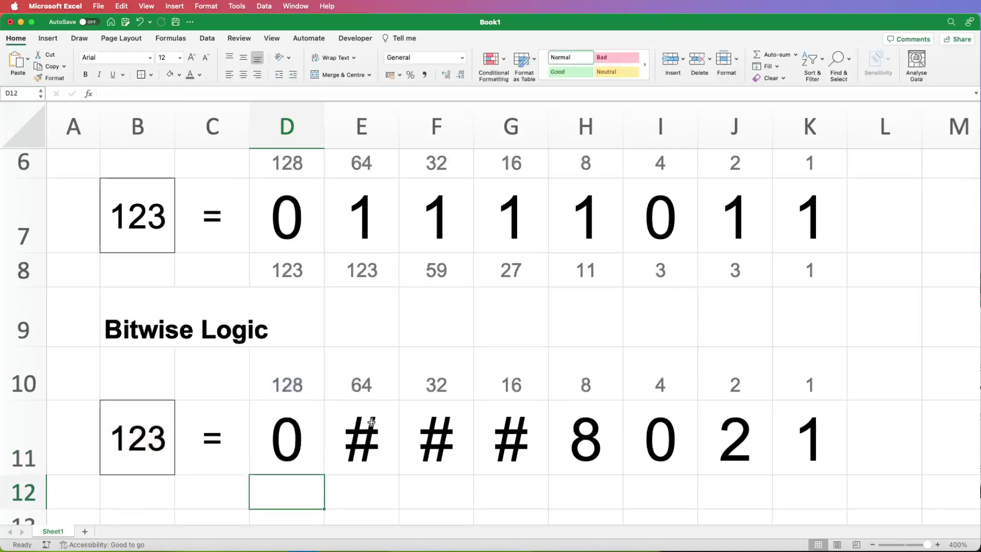
pyautogui.click(295, 440)
pyautogui.moveTo(325, 475); pyautogui.dragTo(830, 478)
pyautogui.click(672, 505)
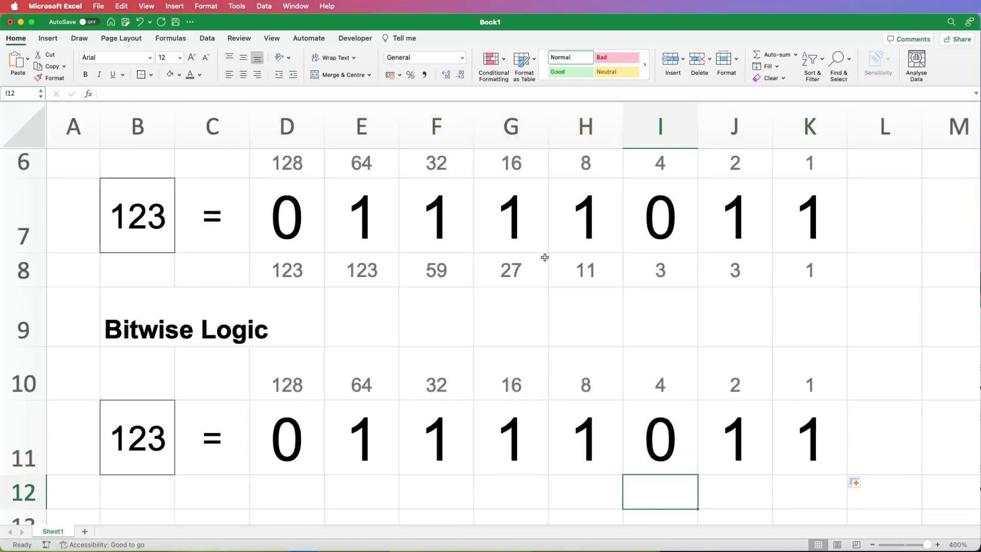
# Enter 57 in both the denary input B7 and the bitwise input B11
pyautogui.scroll(1, 771, 346)
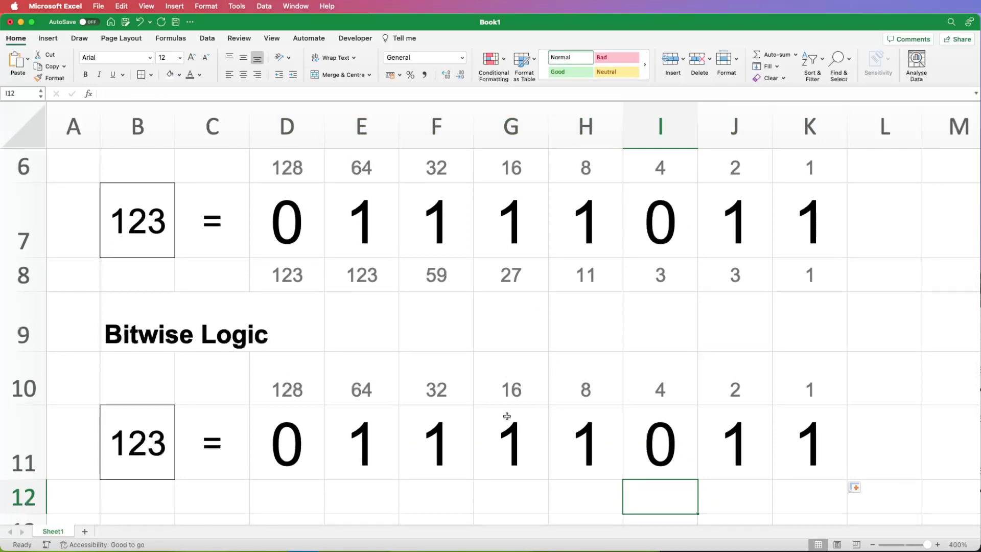
pyautogui.click(132, 228)
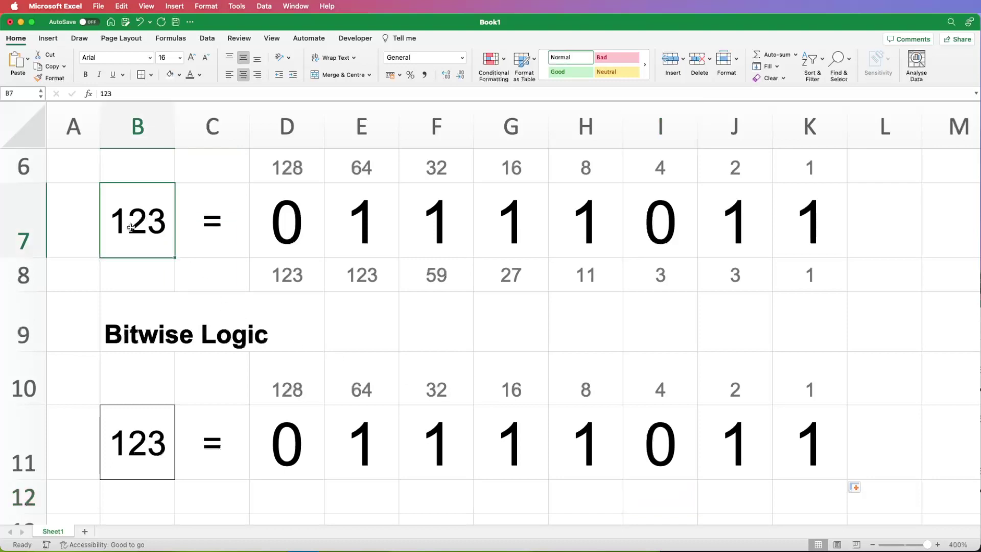
pyautogui.write('57')
pyautogui.click(153, 429)
pyautogui.write('57')
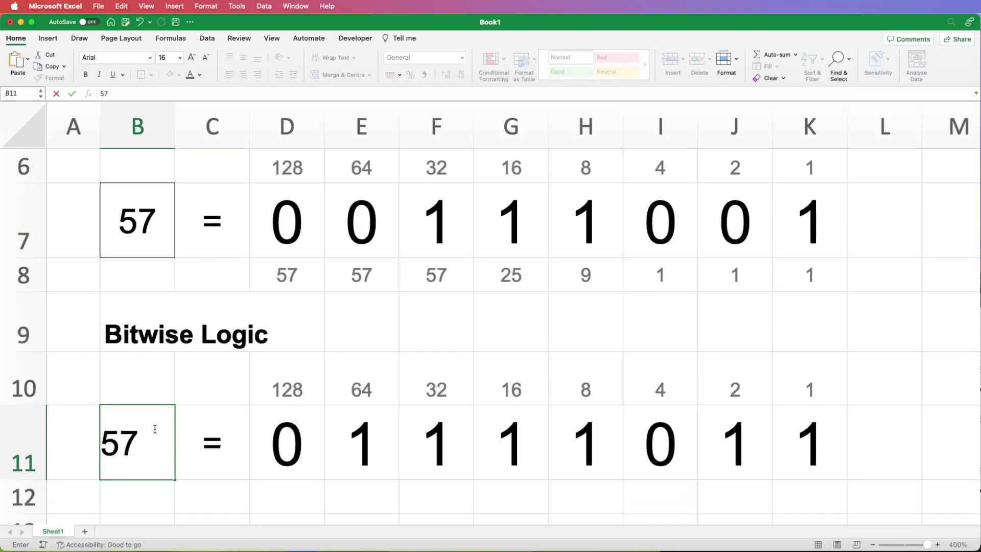
pyautogui.press('Return')
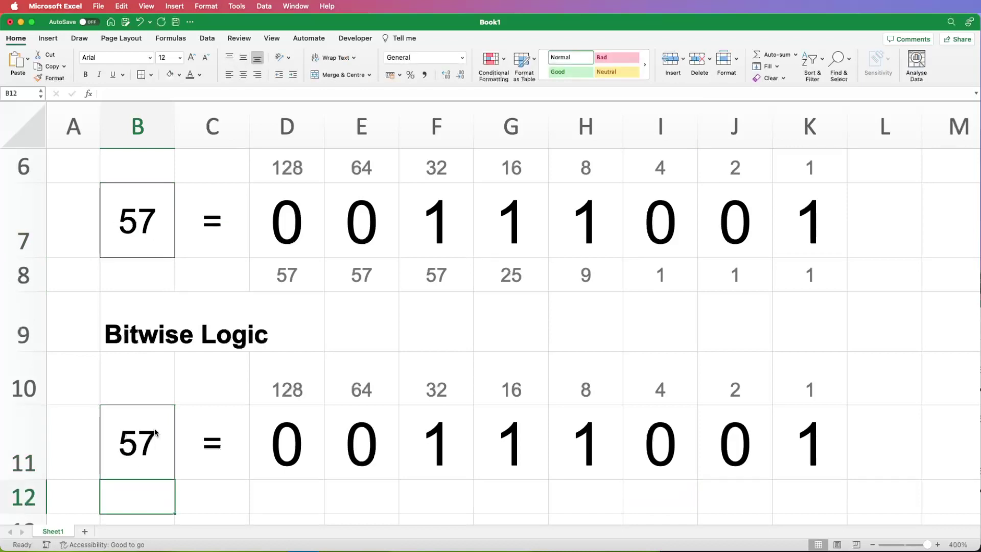
pyautogui.click(139, 217)
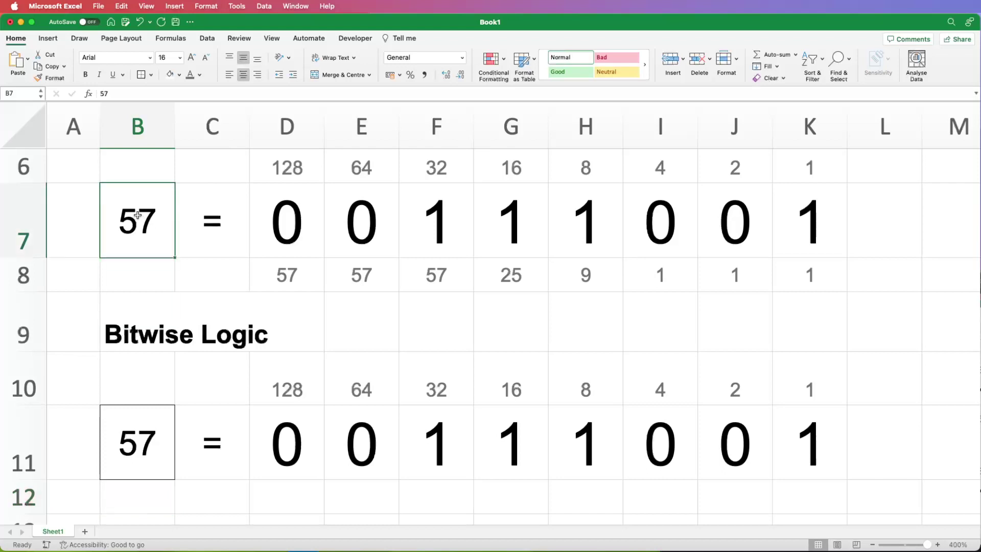
# Enter 0 and then 255 in B11, giving 1 1 1 1 1 1 1 1
pyautogui.click(152, 447)
pyautogui.write('0')
pyautogui.press('Return')
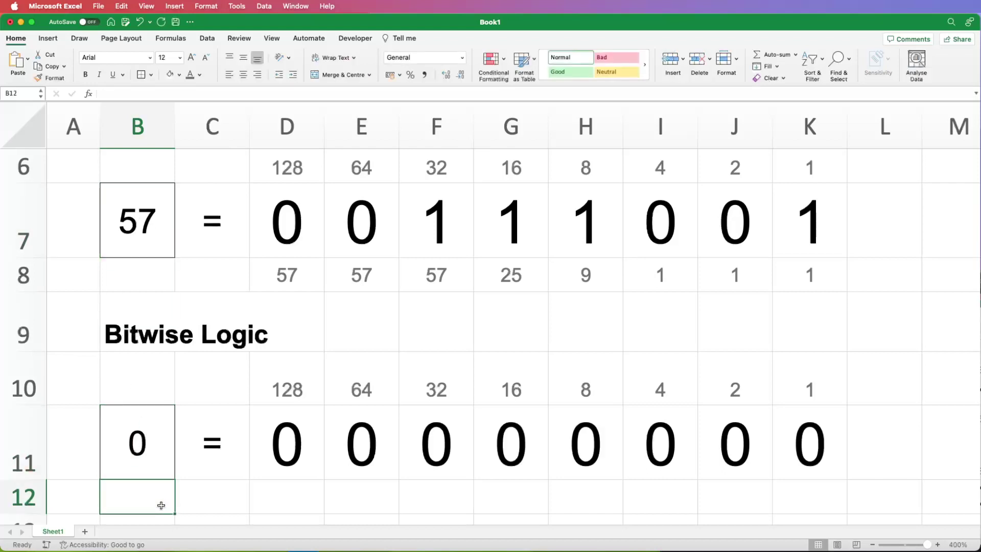
pyautogui.click(157, 445)
pyautogui.write('255')
pyautogui.click(159, 502)
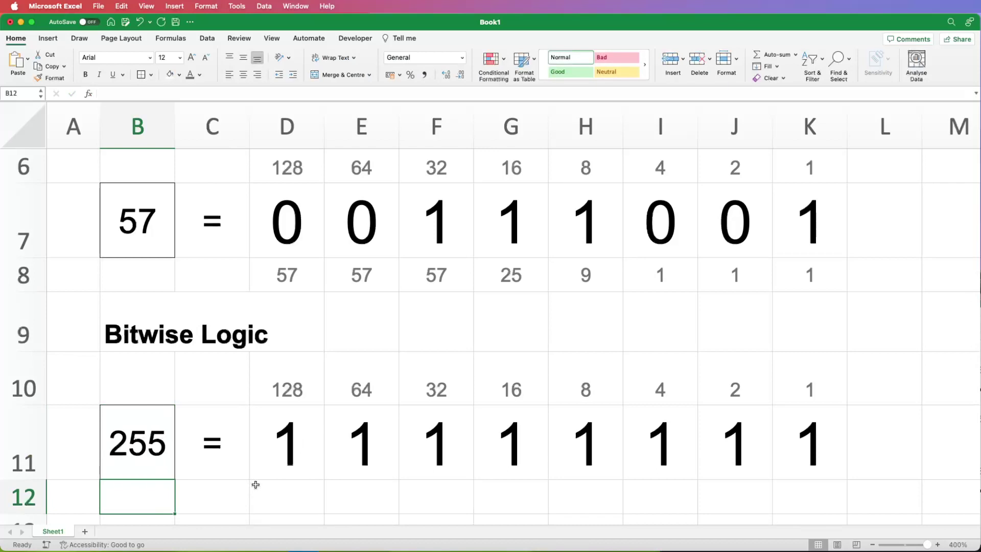
pyautogui.click(152, 439)
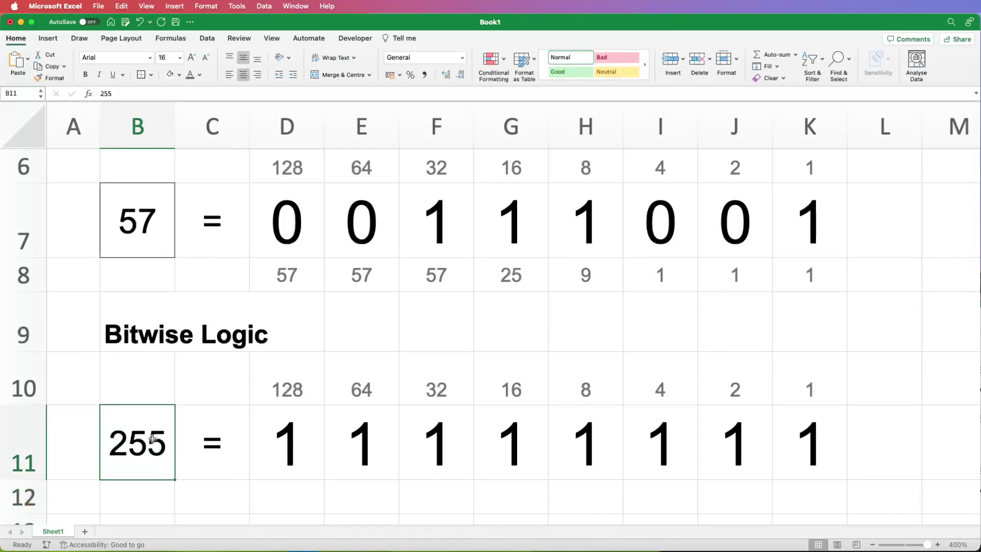
# Add a Data Validation rule to B11 allowing whole numbers between 0 and 255
pyautogui.click(272, 38)
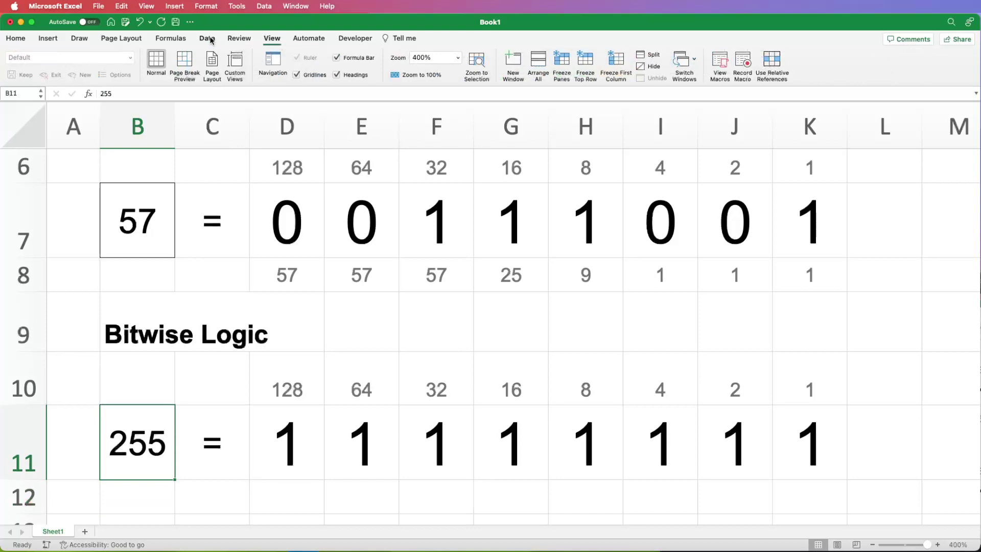
pyautogui.click(208, 39)
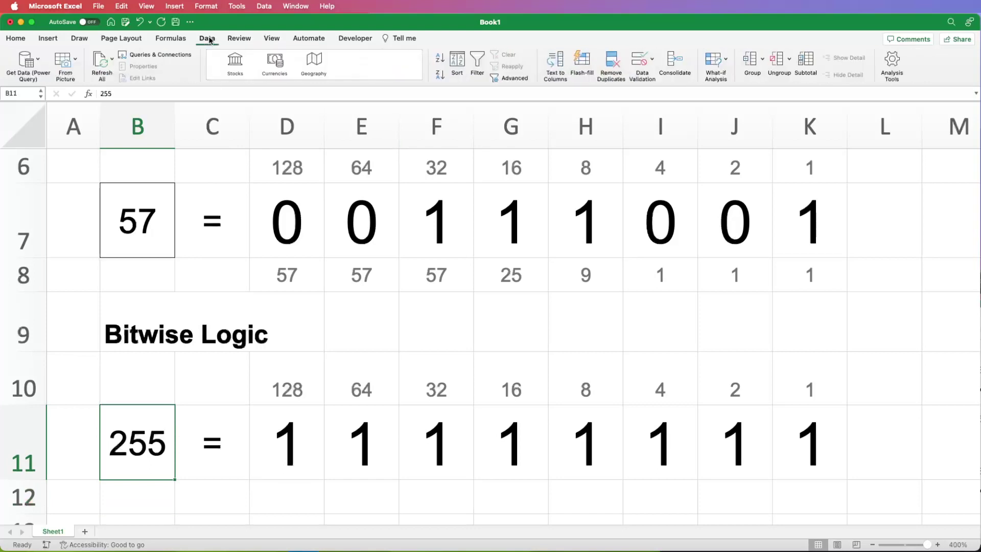
pyautogui.click(638, 64)
pyautogui.click(604, 211)
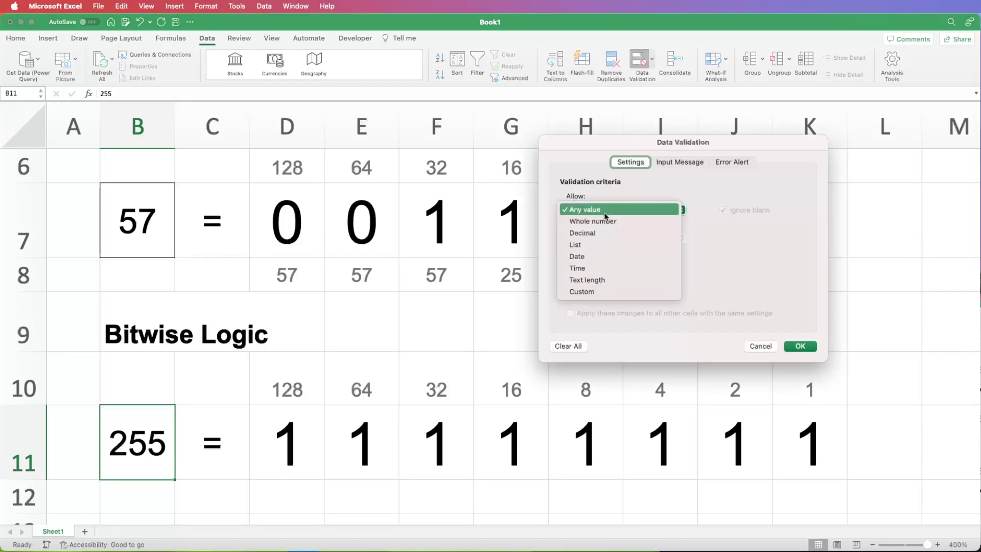
pyautogui.click(603, 223)
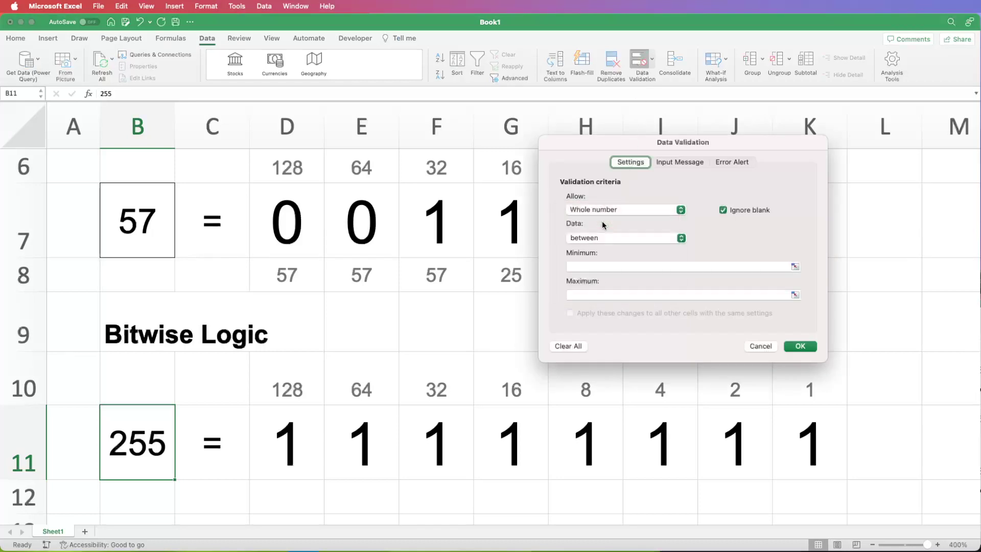
pyautogui.click(602, 267)
pyautogui.write('0')
pyautogui.click(602, 289)
pyautogui.write('255')
pyautogui.click(801, 346)
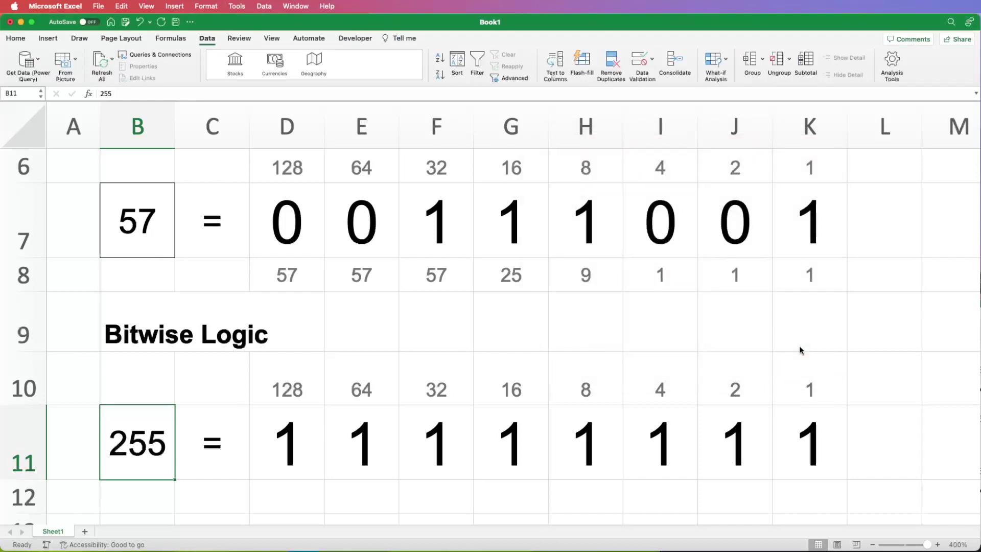
# Give B7 a whole-number validation rule from 0 to 255, removing the stray reference from the maximum
pyautogui.click(147, 206)
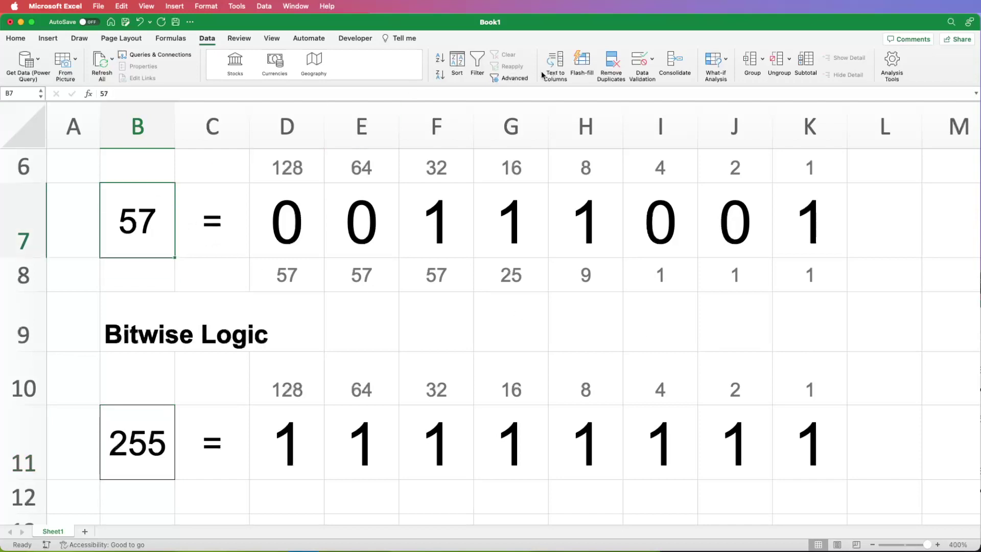
pyautogui.click(639, 81)
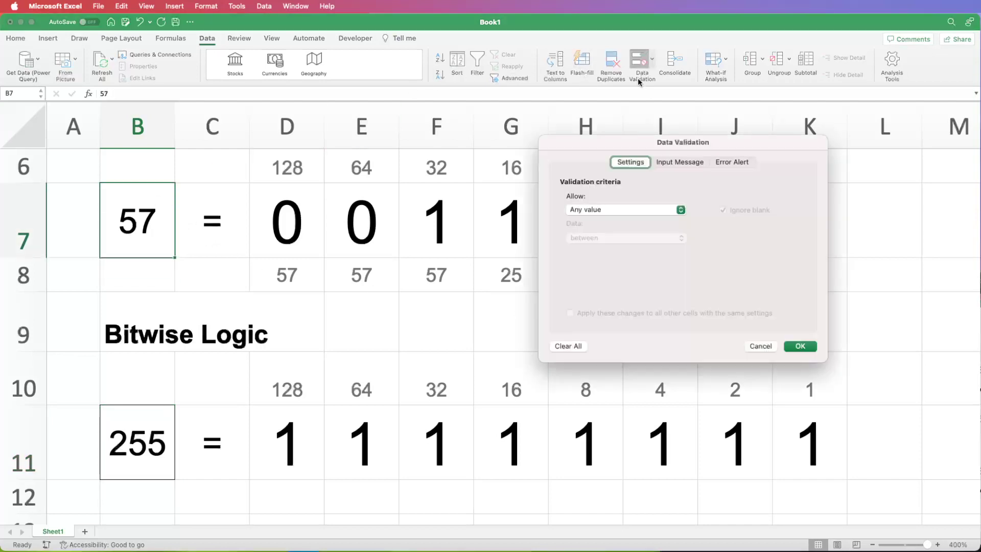
pyautogui.click(593, 211)
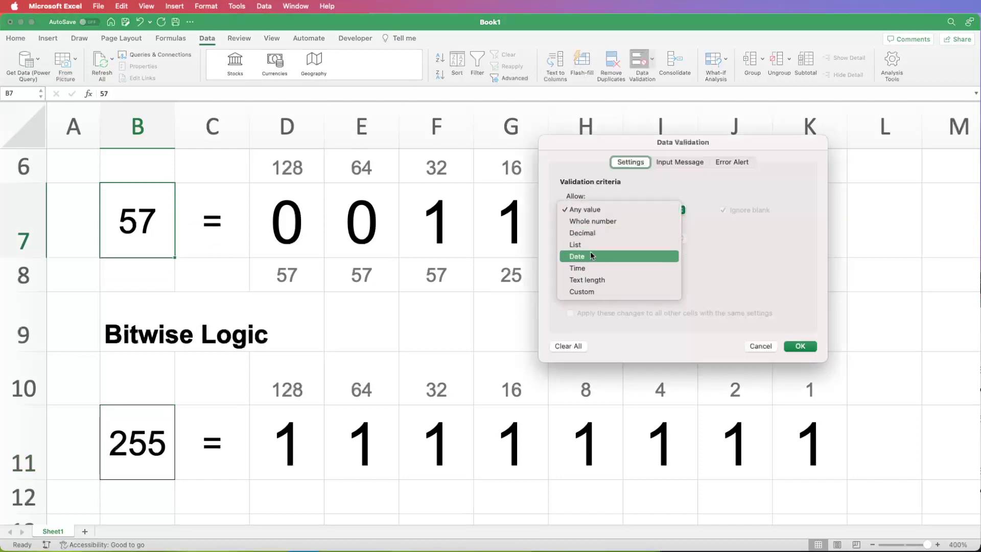
pyautogui.click(594, 221)
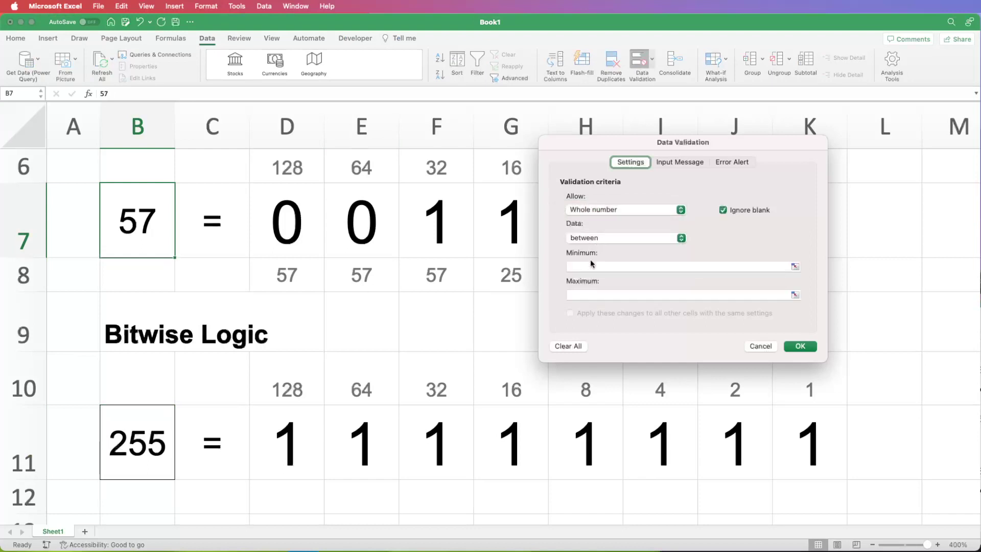
pyautogui.click(591, 265)
pyautogui.click(591, 295)
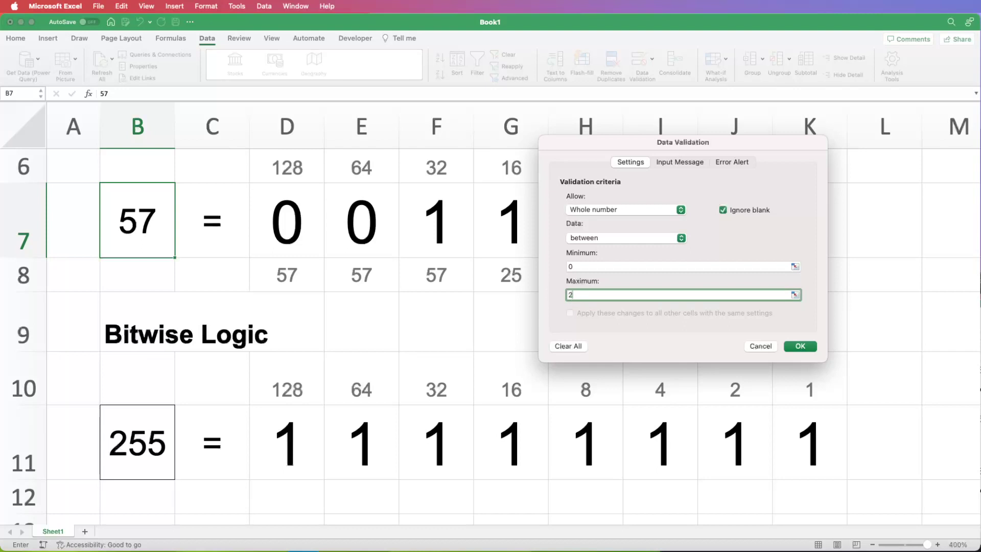
pyautogui.write('255+')
pyautogui.click(562, 389)
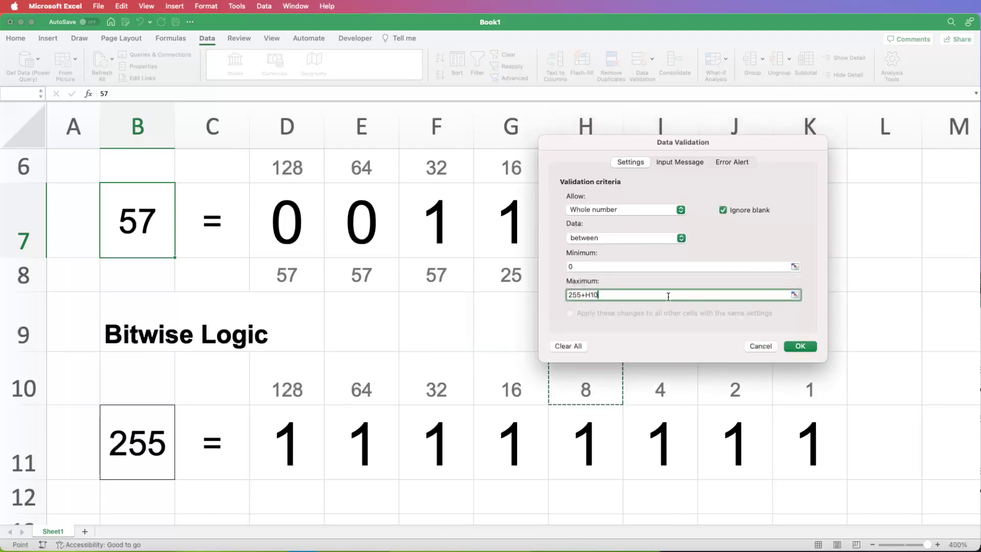
pyautogui.press('BackSpace')
pyautogui.press('BackSpace')
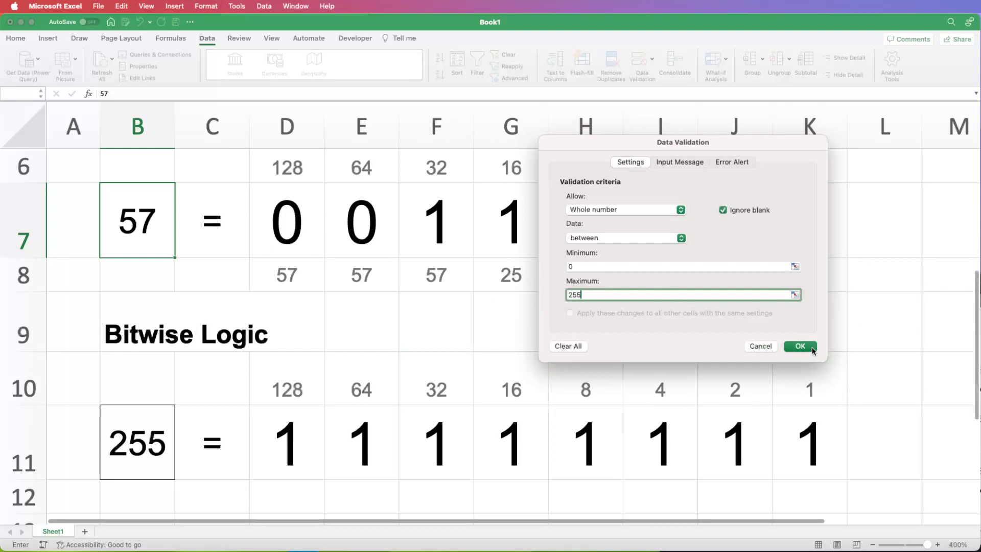
pyautogui.click(797, 346)
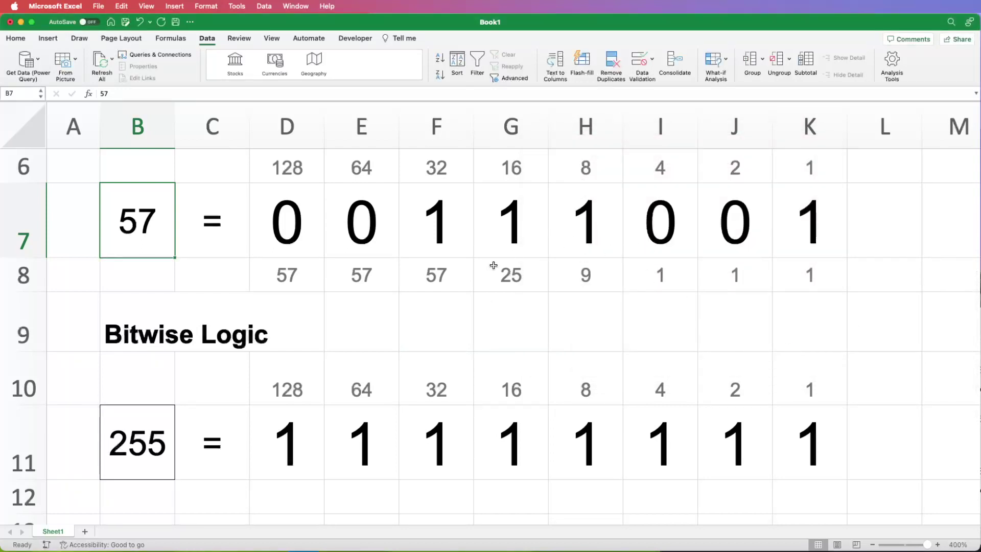
# Review the BITAND formulas in row 11 from H11 back to D11
pyautogui.click(590, 431)
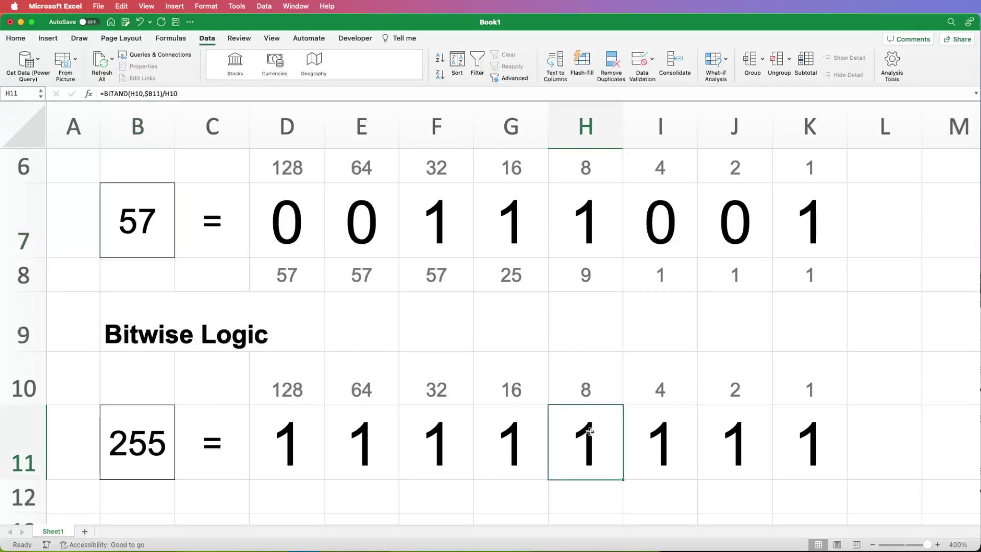
pyautogui.click(511, 432)
pyautogui.click(412, 429)
pyautogui.click(357, 431)
pyautogui.click(293, 433)
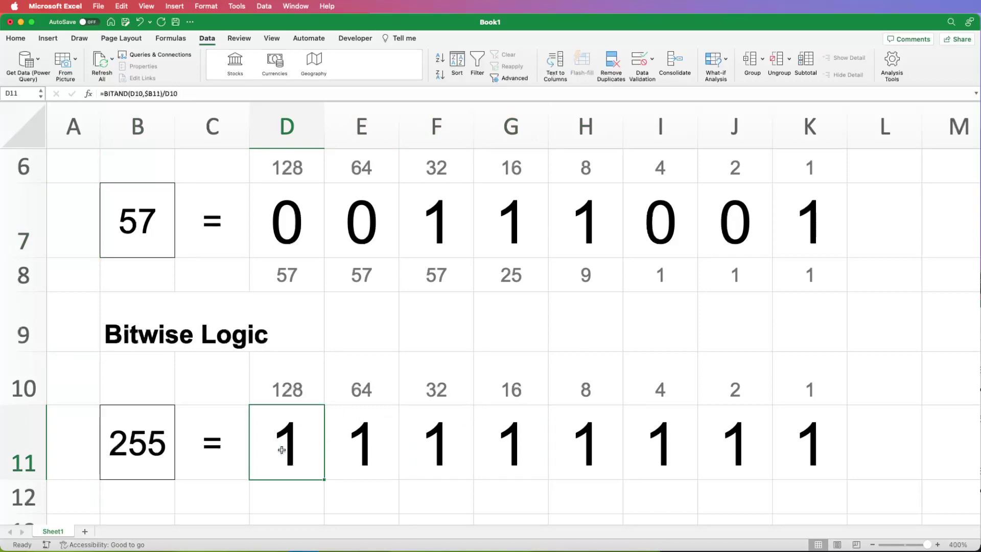
# Untick Locked in Format Cells Protection for B11, B7 and B3:I3
pyautogui.click(147, 449)
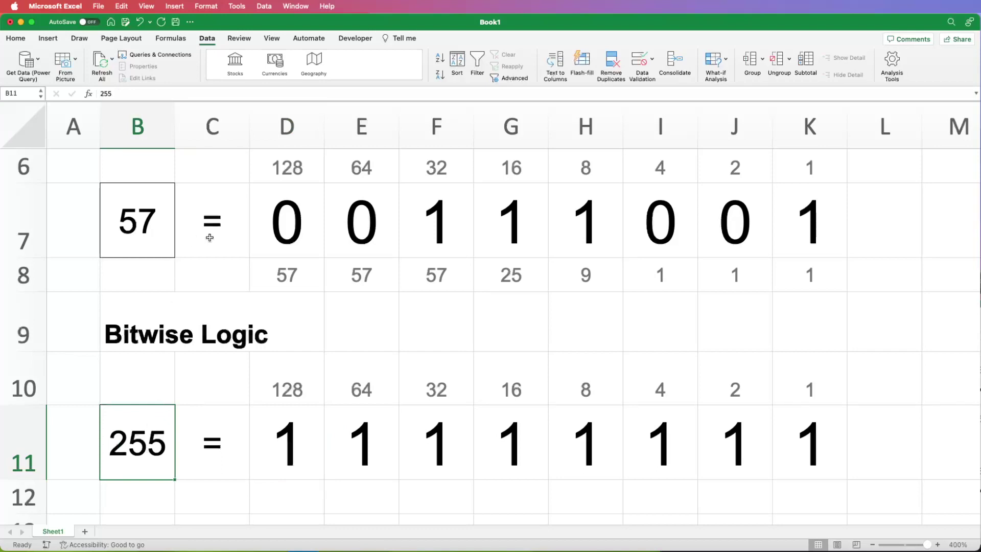
pyautogui.keyDown('super'); pyautogui.click(149, 234); pyautogui.keyUp('super')
pyautogui.scroll(3, 164, 235)
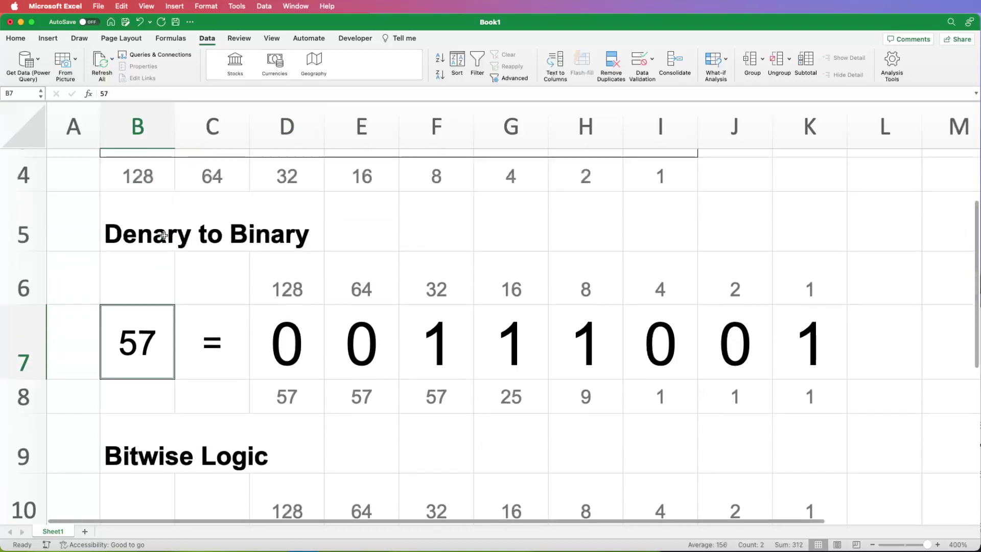
pyautogui.scroll(3, 163, 236)
pyautogui.moveTo(136, 213); pyautogui.dragTo(624, 210)
pyautogui.rightClick(519, 210)
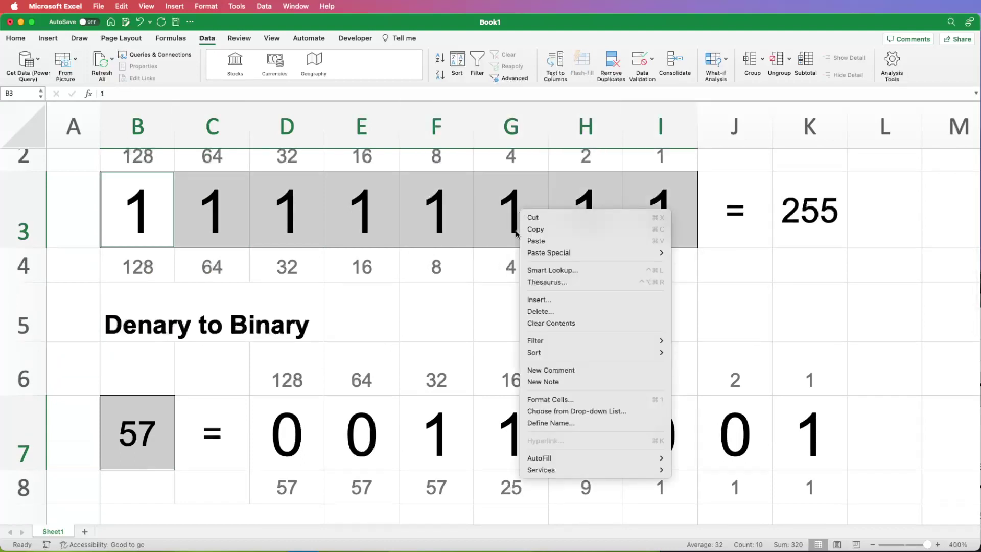
pyautogui.click(565, 399)
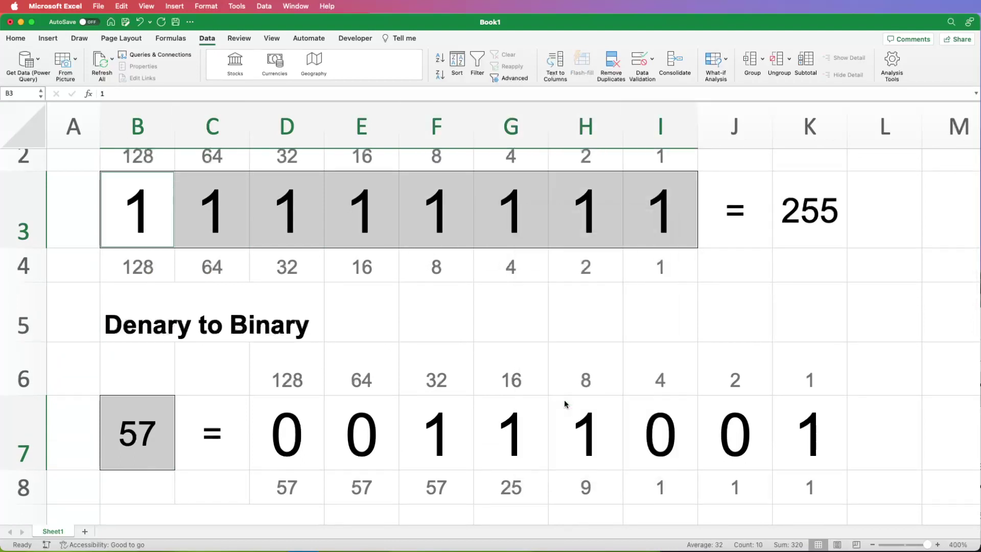
pyautogui.moveTo(571, 248); pyautogui.dragTo(538, 136)
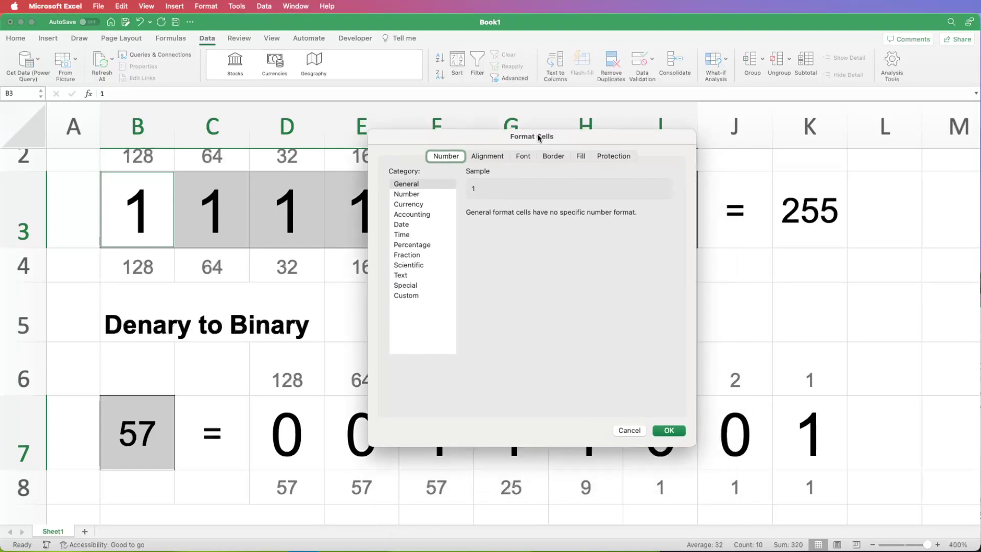
pyautogui.click(613, 154)
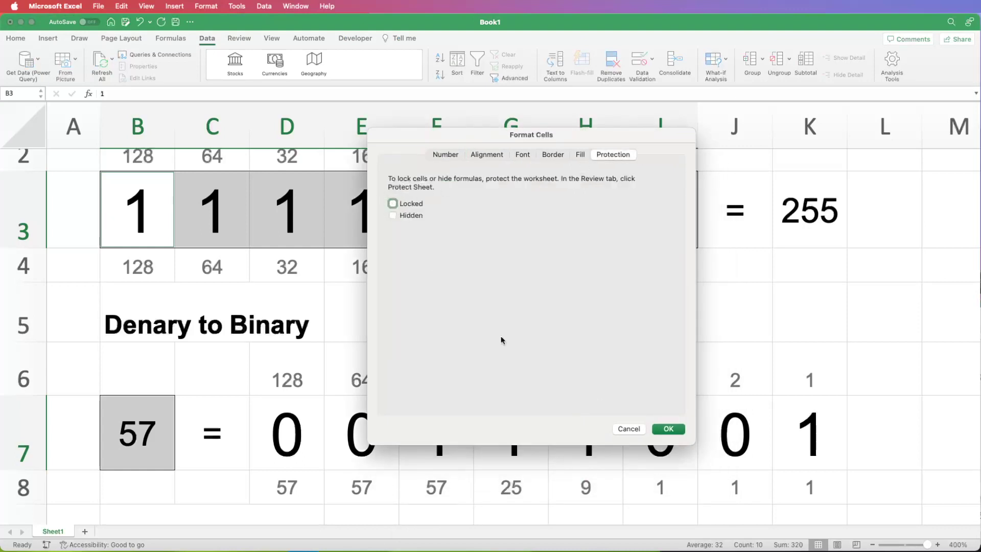
pyautogui.click(674, 431)
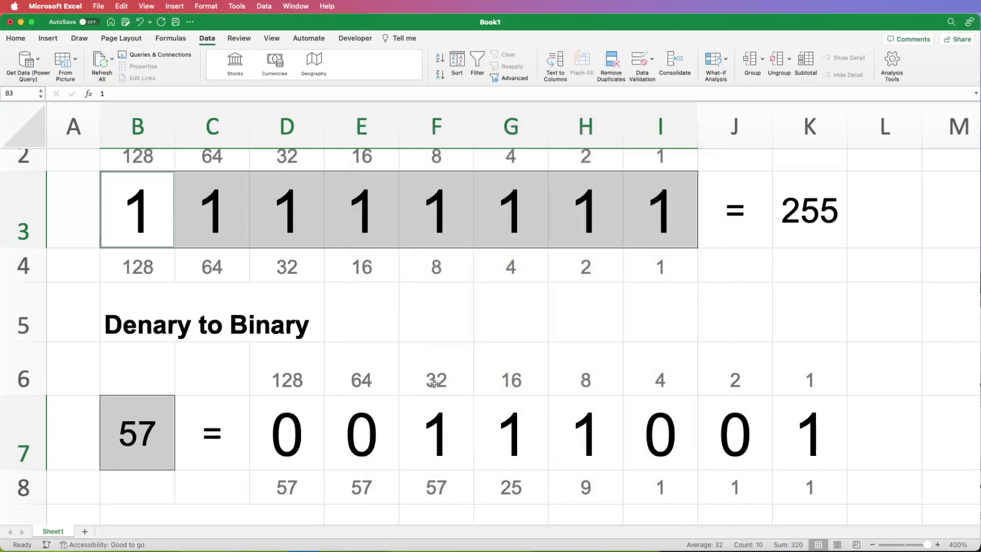
pyautogui.click(303, 327)
pyautogui.click(240, 40)
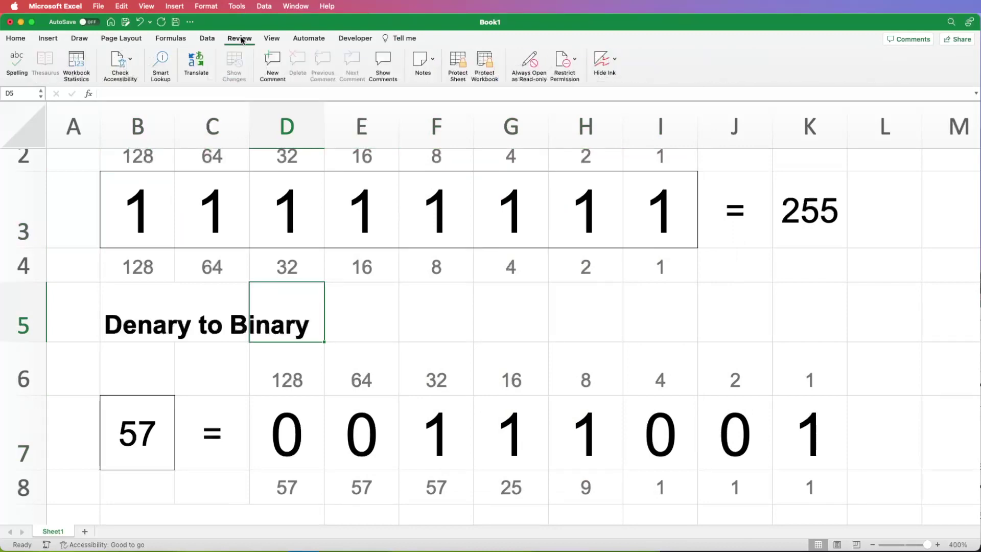
# Protect Sheet1 without a password, with Select locked cells turned off
pyautogui.click(458, 62)
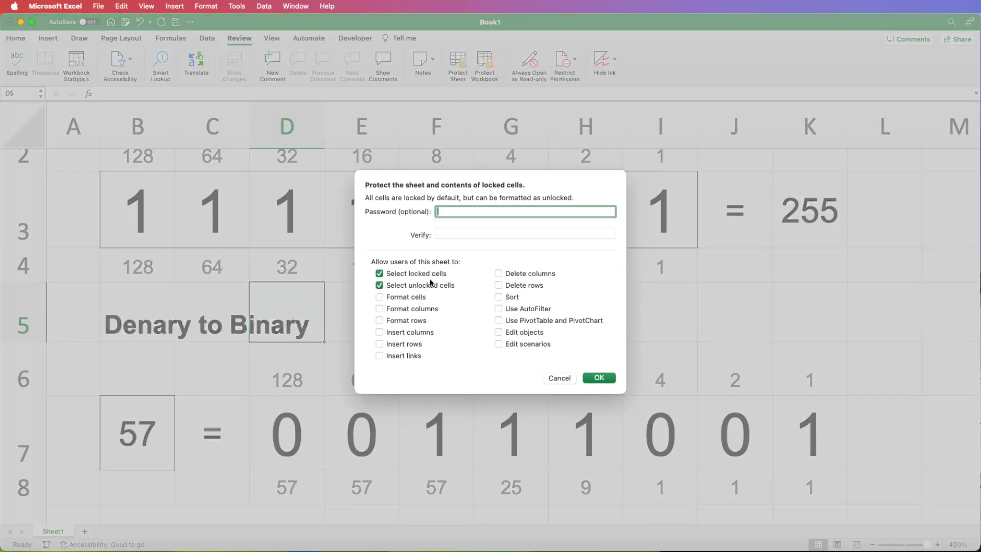
pyautogui.click(379, 274)
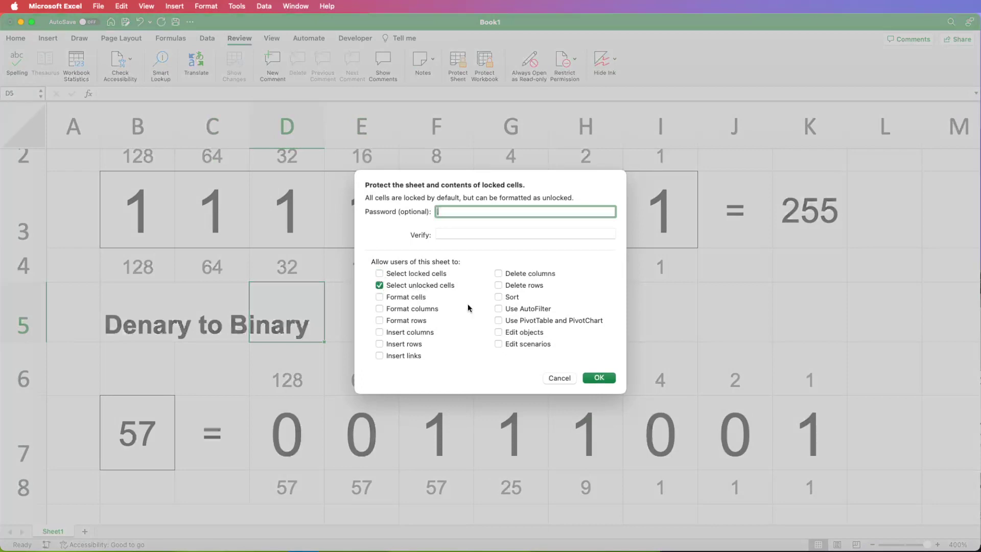
pyautogui.click(600, 378)
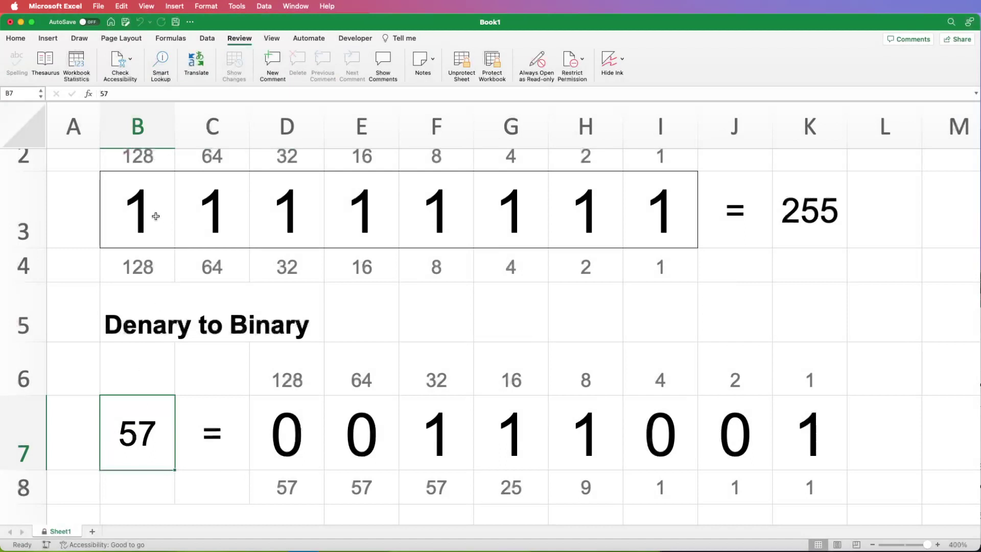
# Confirm input cells B3 through I3 are selectable, then unprotect Sheet1 and return to row 1
pyautogui.click(170, 223)
pyautogui.click(214, 207)
pyautogui.click(306, 219)
pyautogui.click(354, 222)
pyautogui.click(527, 210)
pyautogui.click(643, 219)
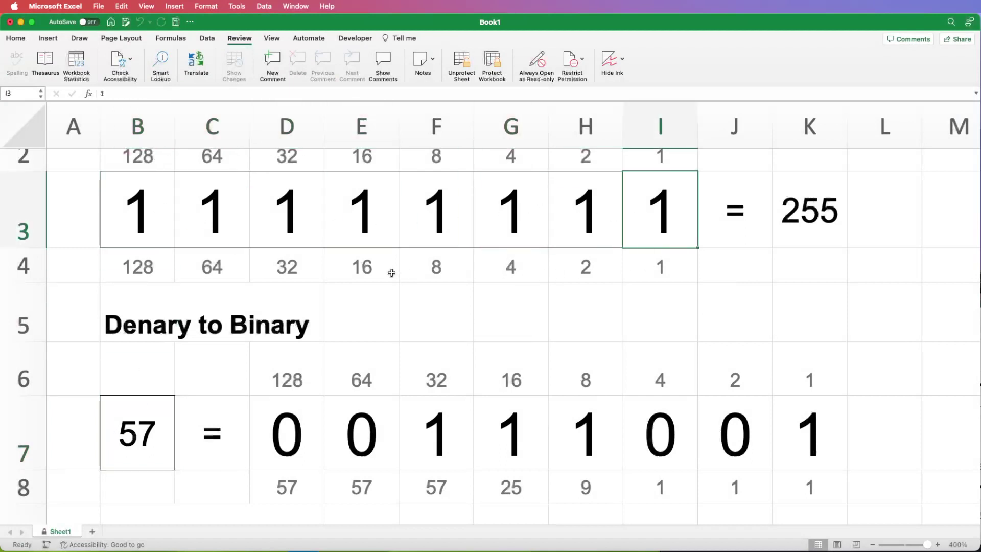
pyautogui.click(456, 67)
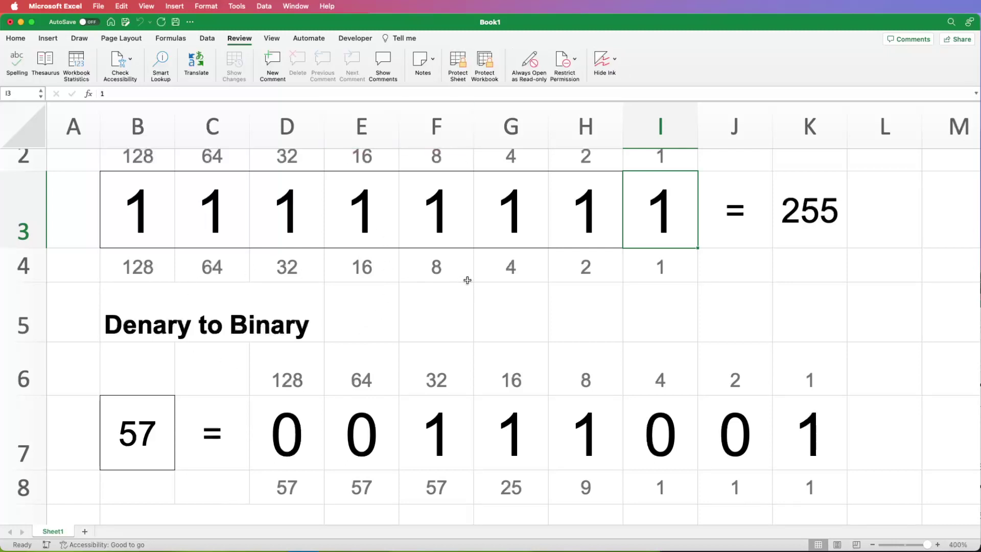
pyautogui.scroll(3, 467, 280)
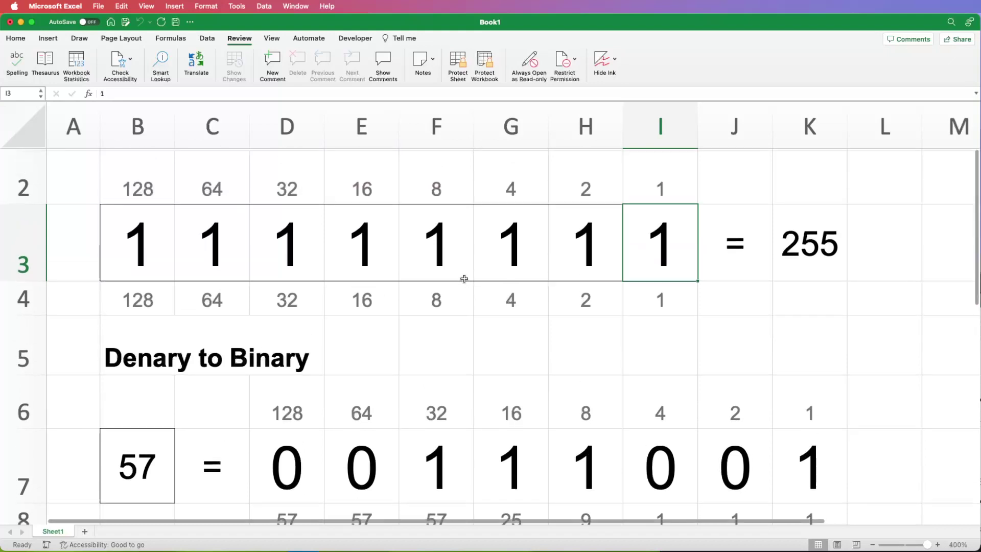